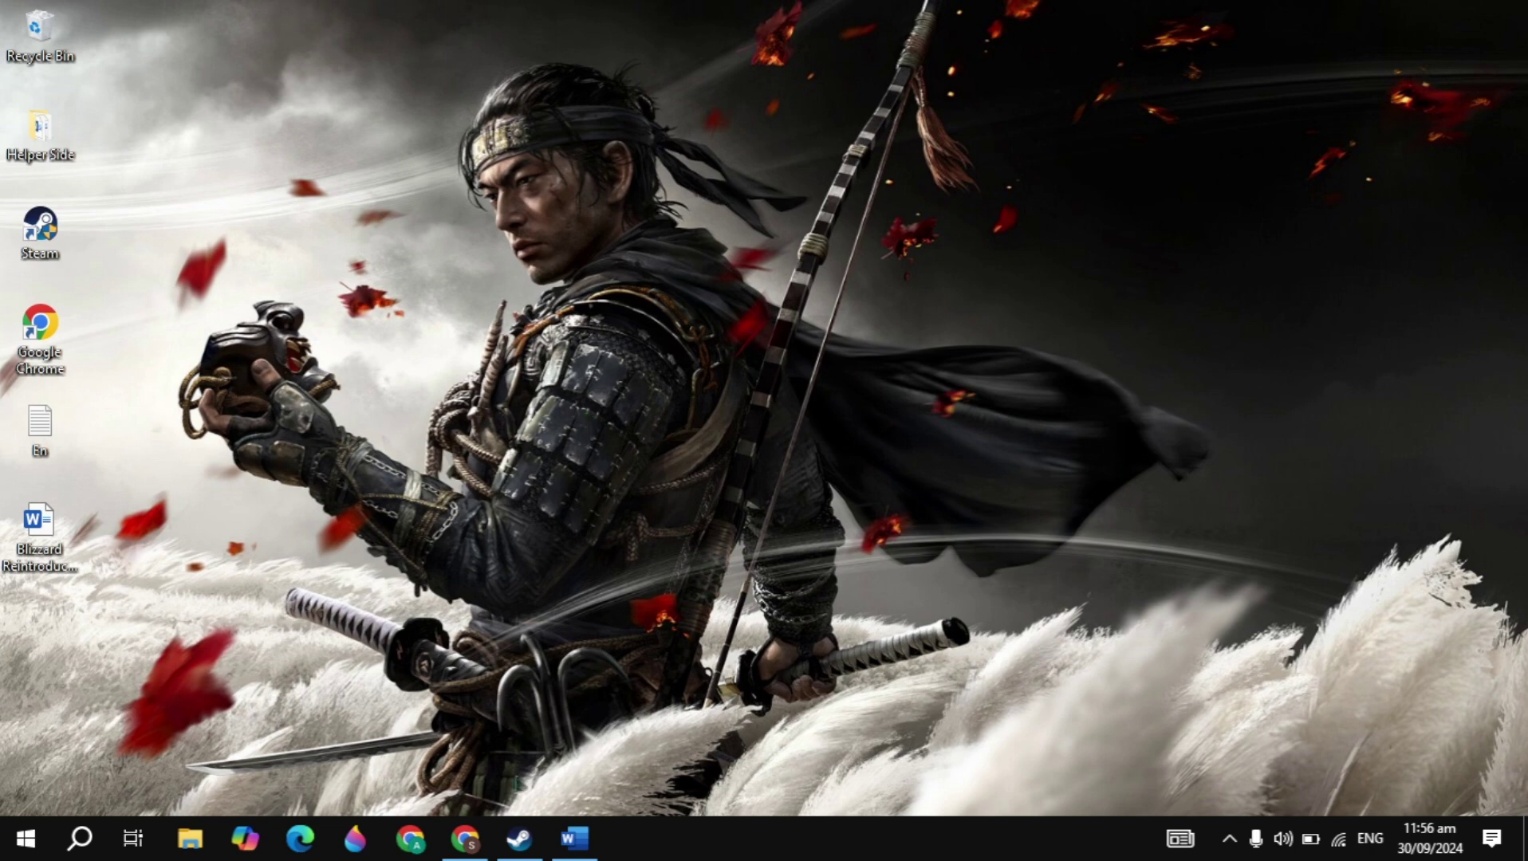
- Bring Steam forward and select The First Descendant in the Library
click(519, 837)
click(213, 57)
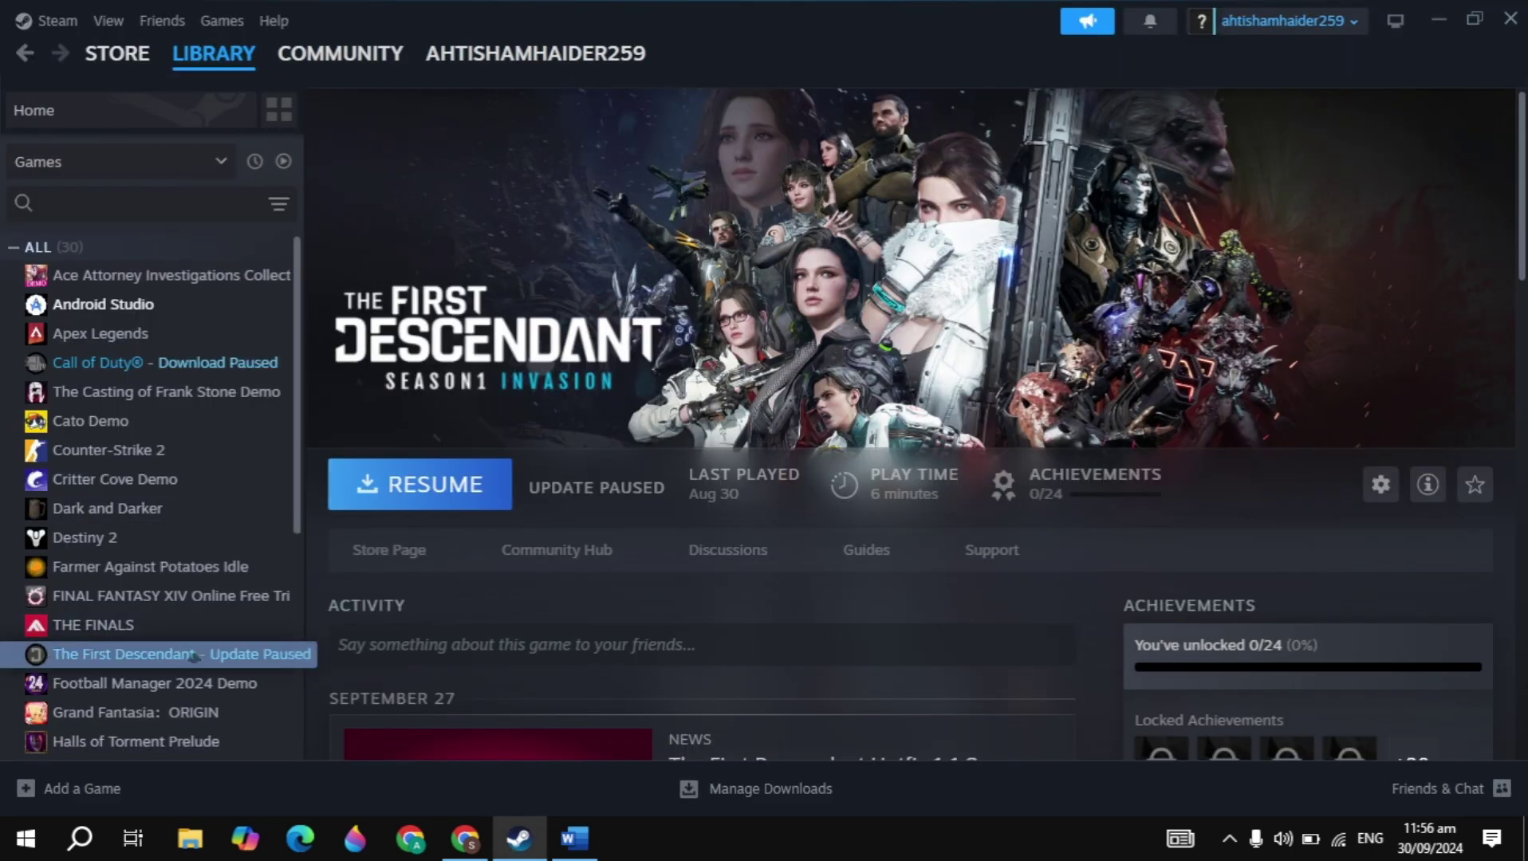
- Enter -dx11 as The First Descendant's launch option and close Properties
click(1380, 484)
click(1411, 640)
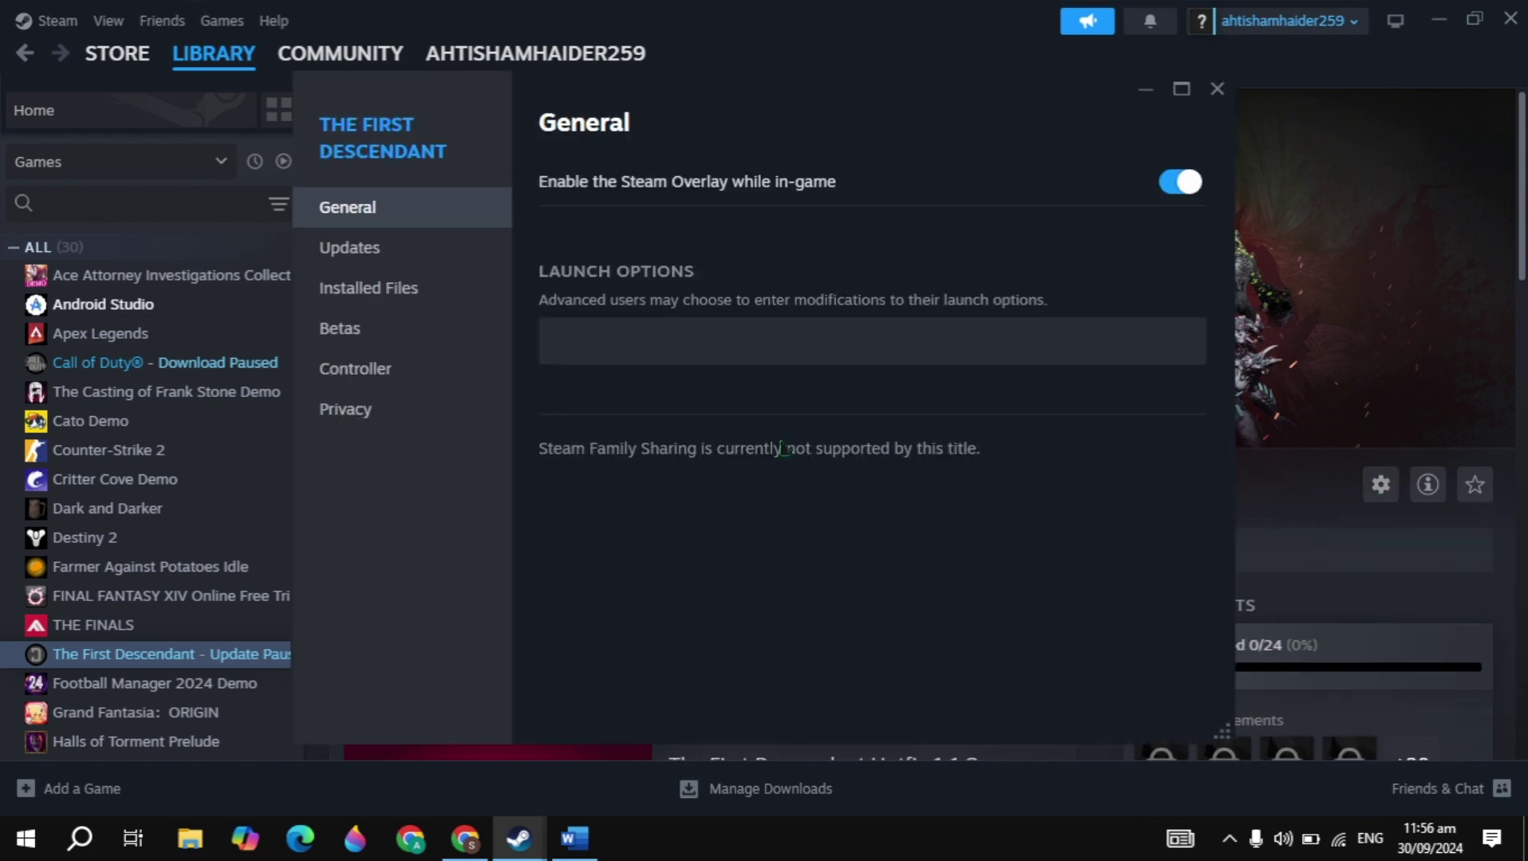
click(628, 337)
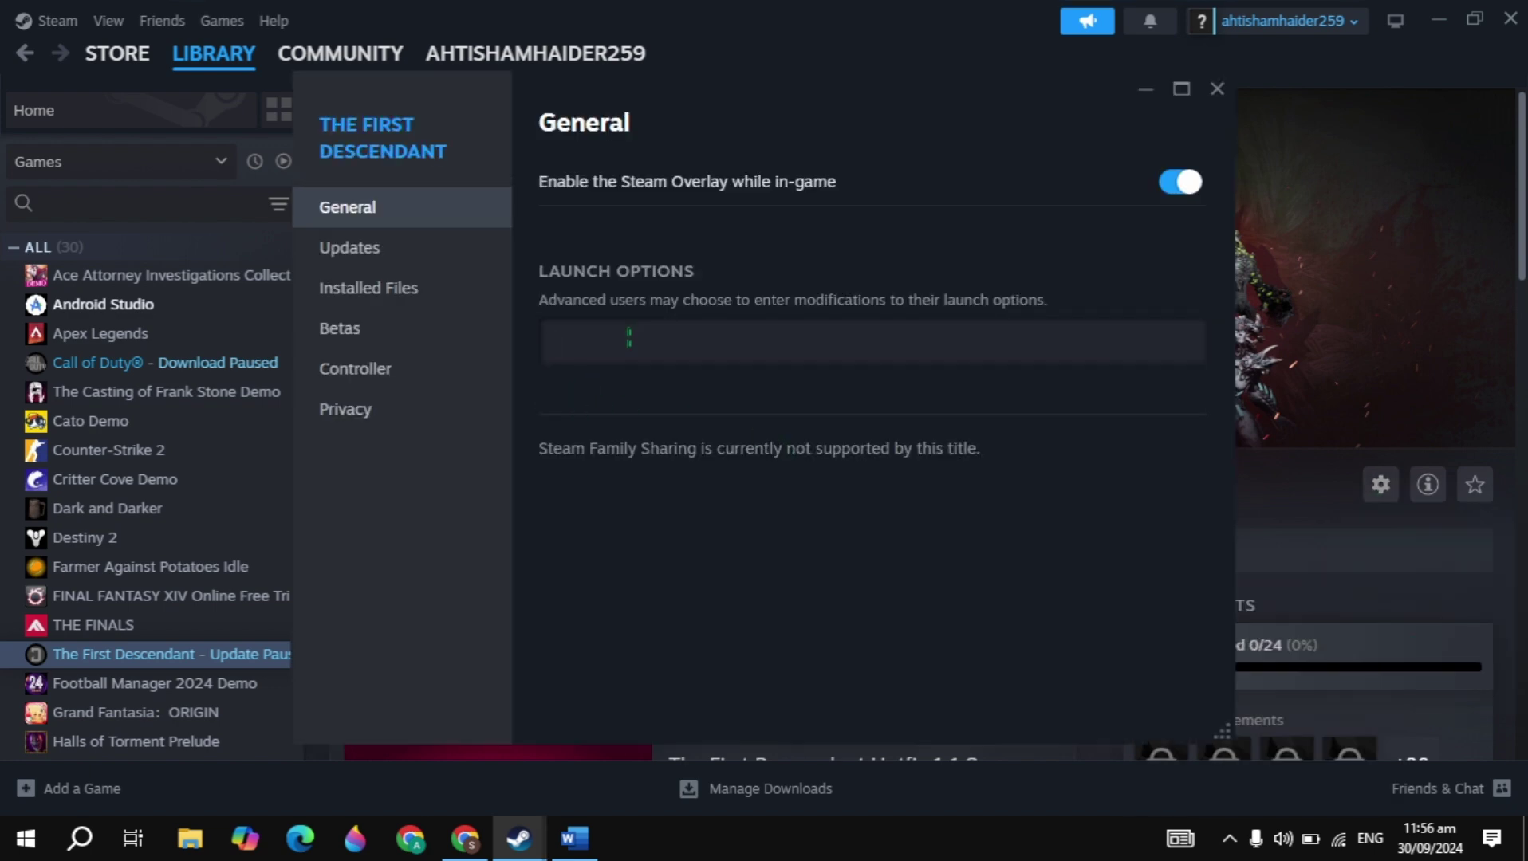
text(-dx11)
click(1217, 88)
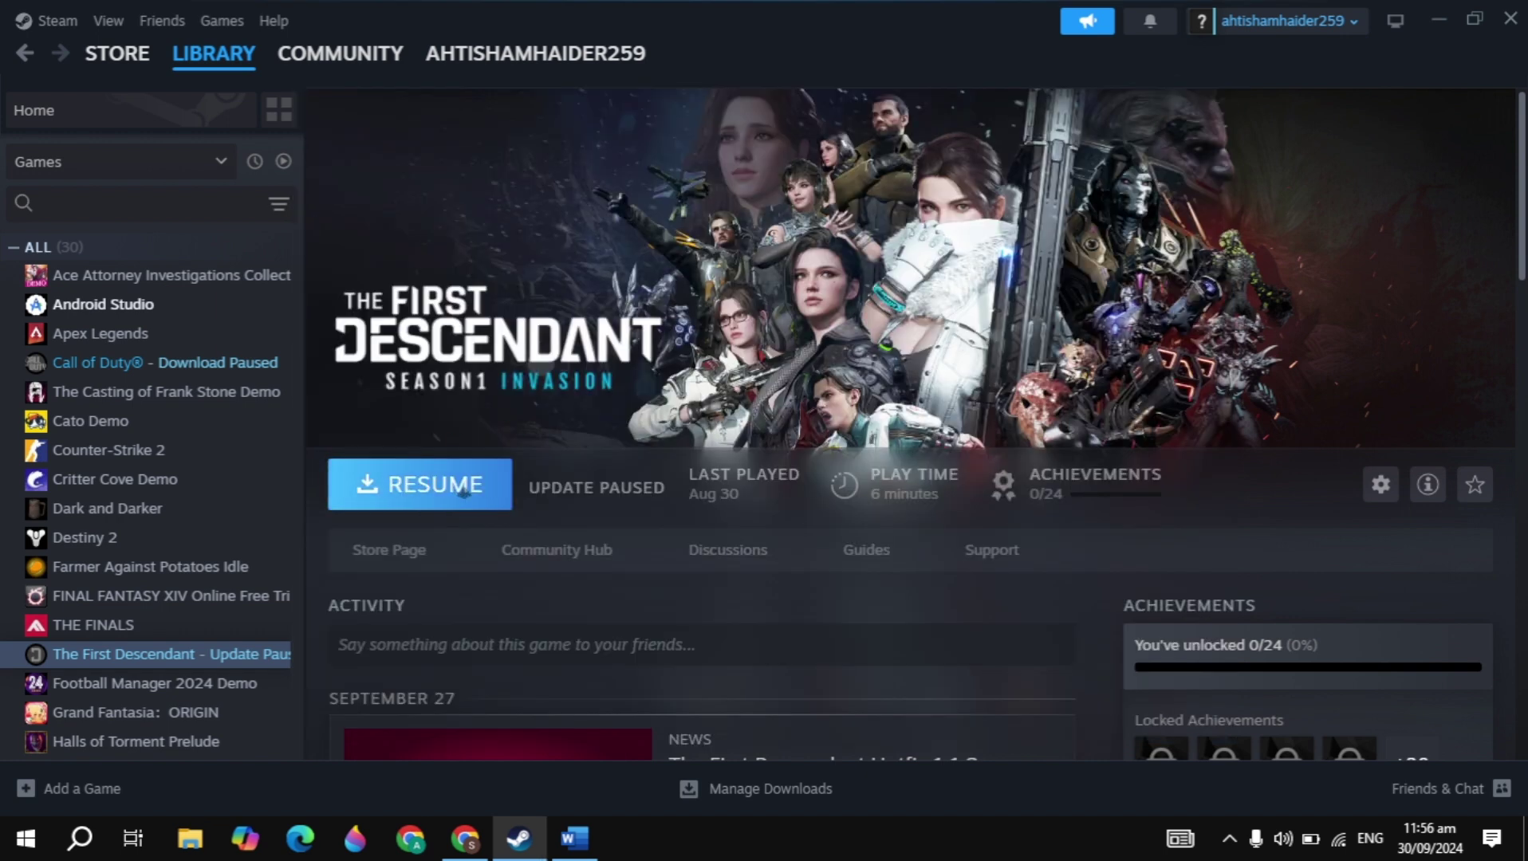
- Replace the launch option -dx11 with -d3d11 and close Properties
click(1380, 484)
click(1405, 642)
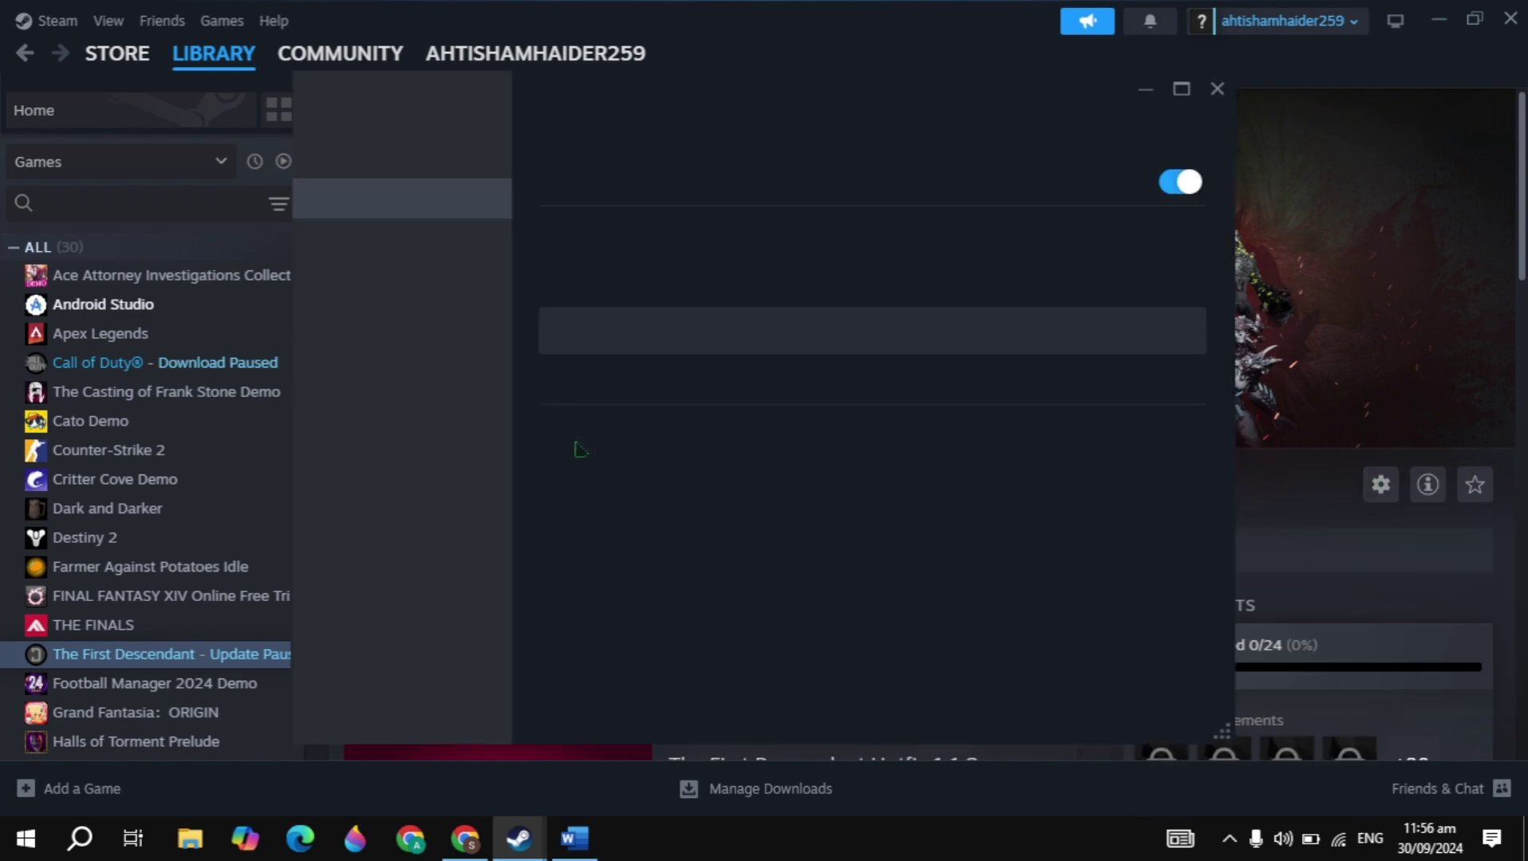
drag(722, 345, 3, 359)
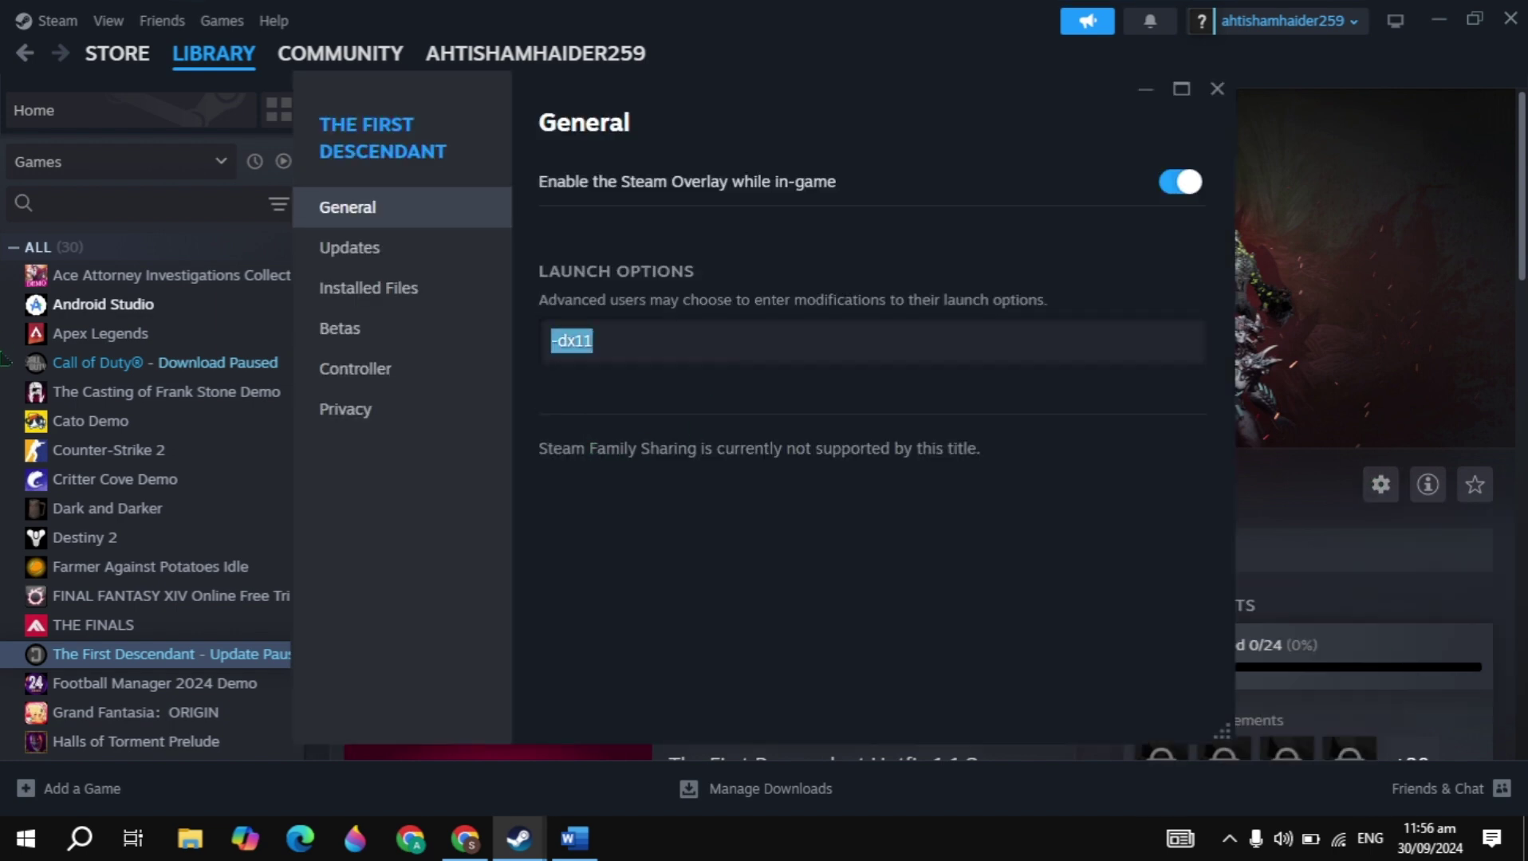
text(-d3d11)
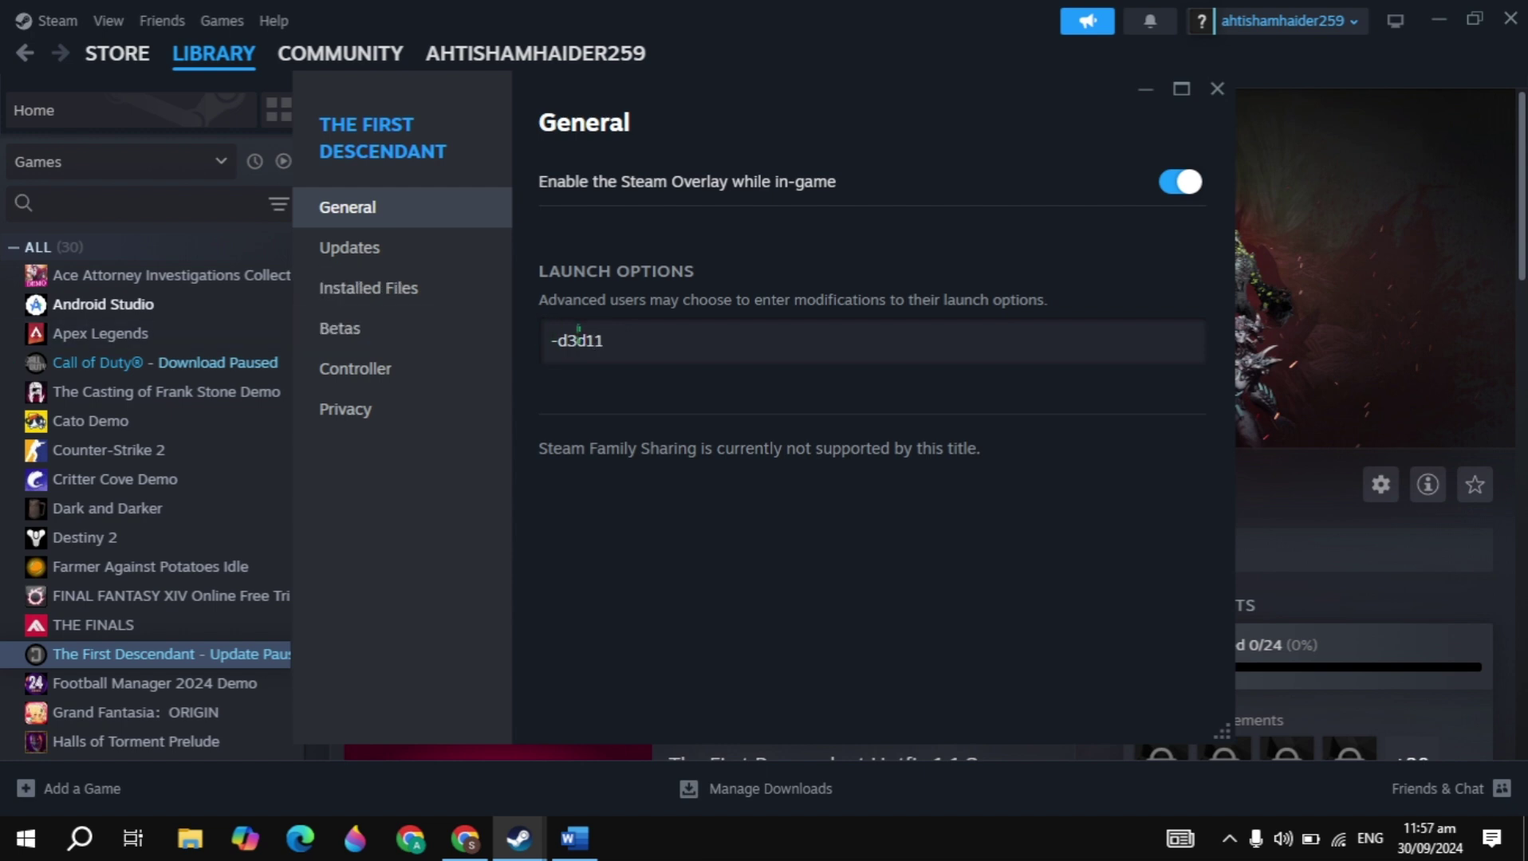
click(1217, 89)
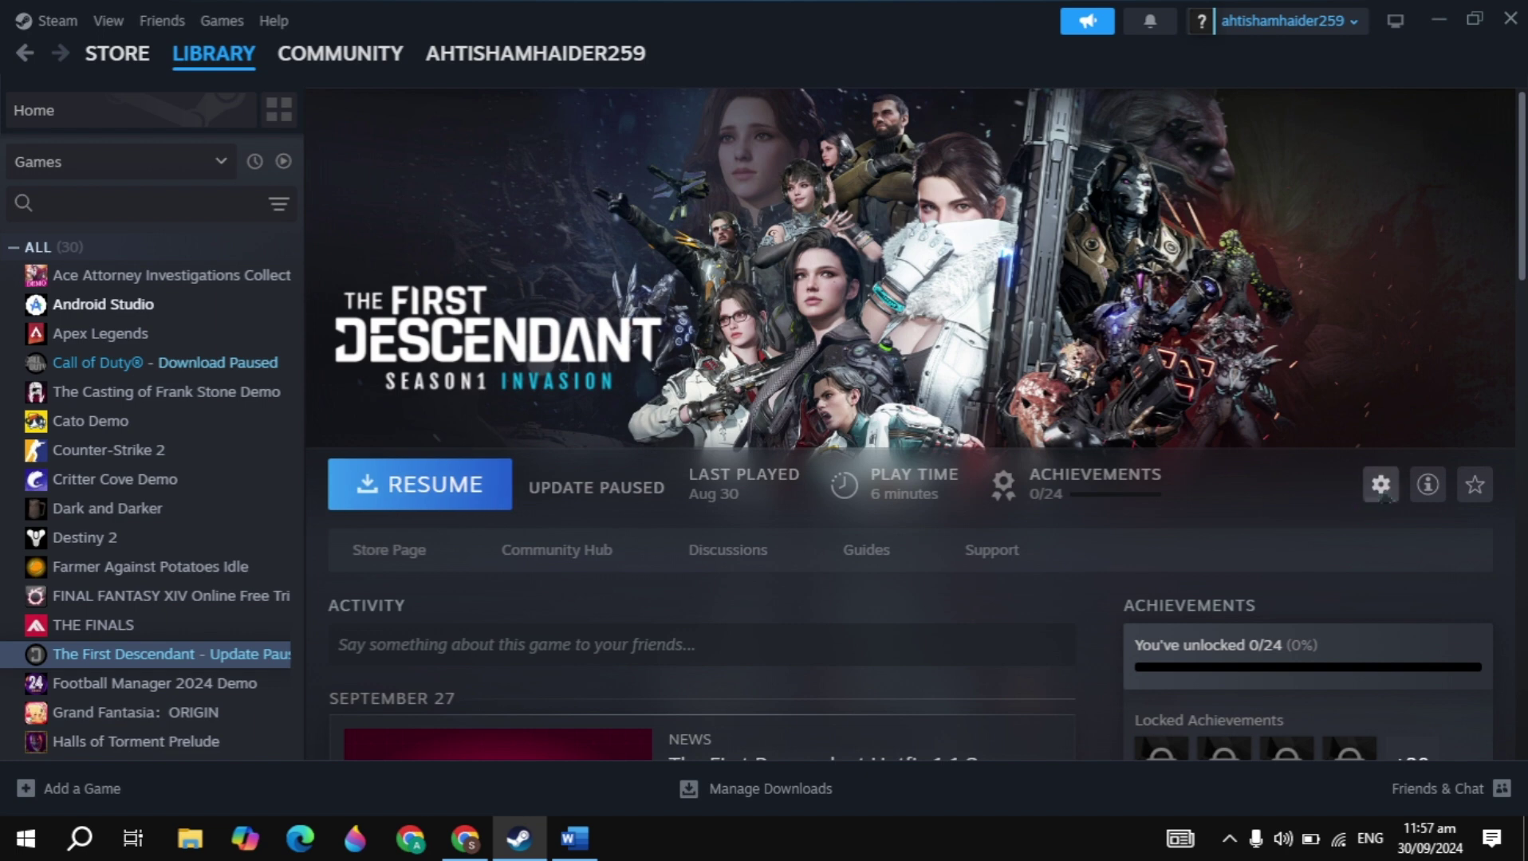
- Clear the launch options entirely and browse to the game's install folder from Installed Files
click(1380, 487)
click(1391, 640)
key(ctrl+a)
key(BackSpace)
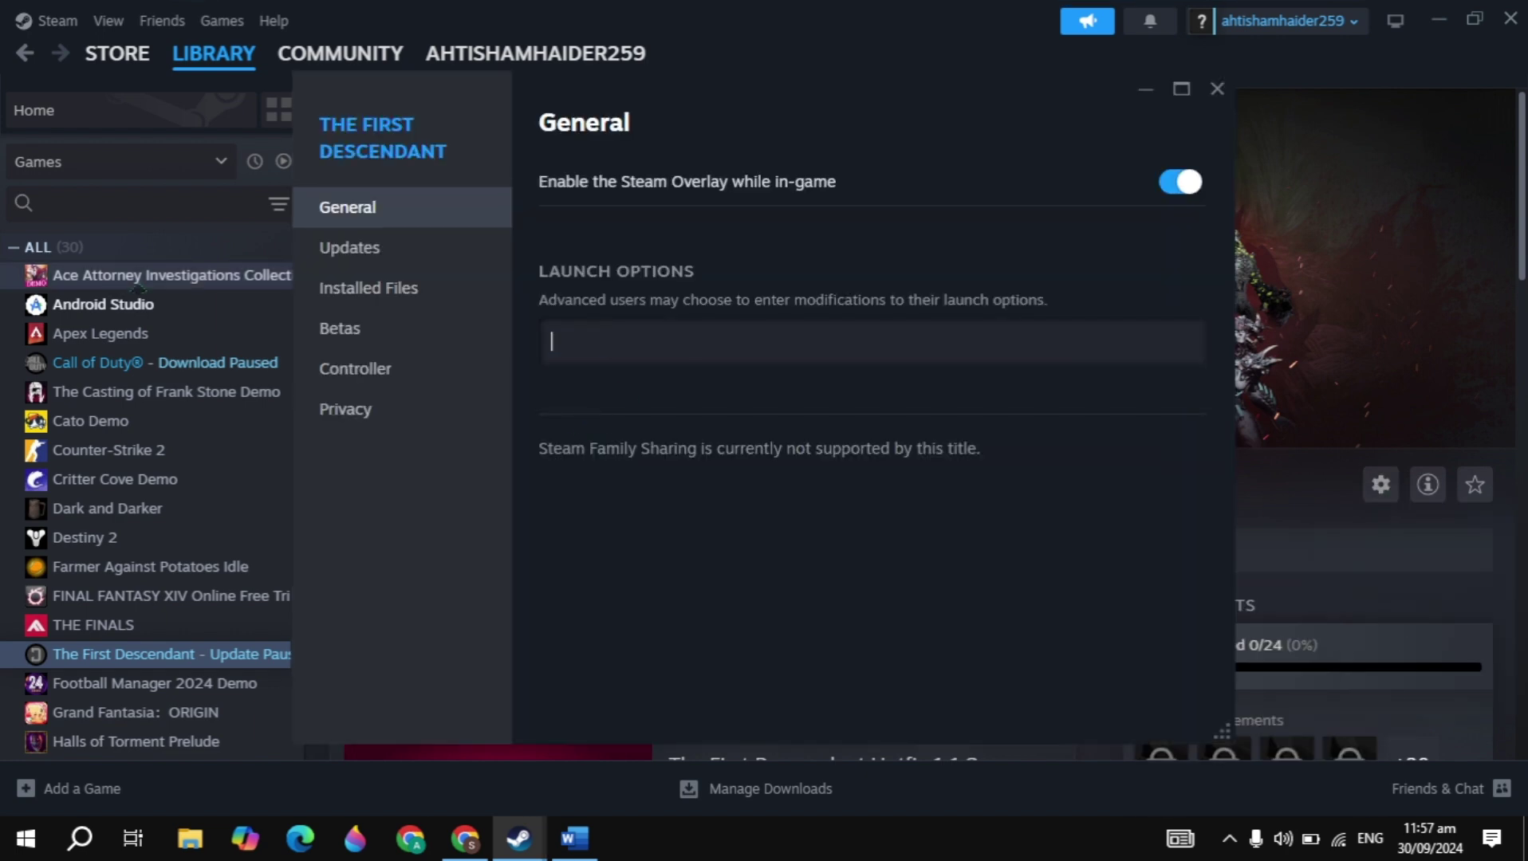
click(435, 292)
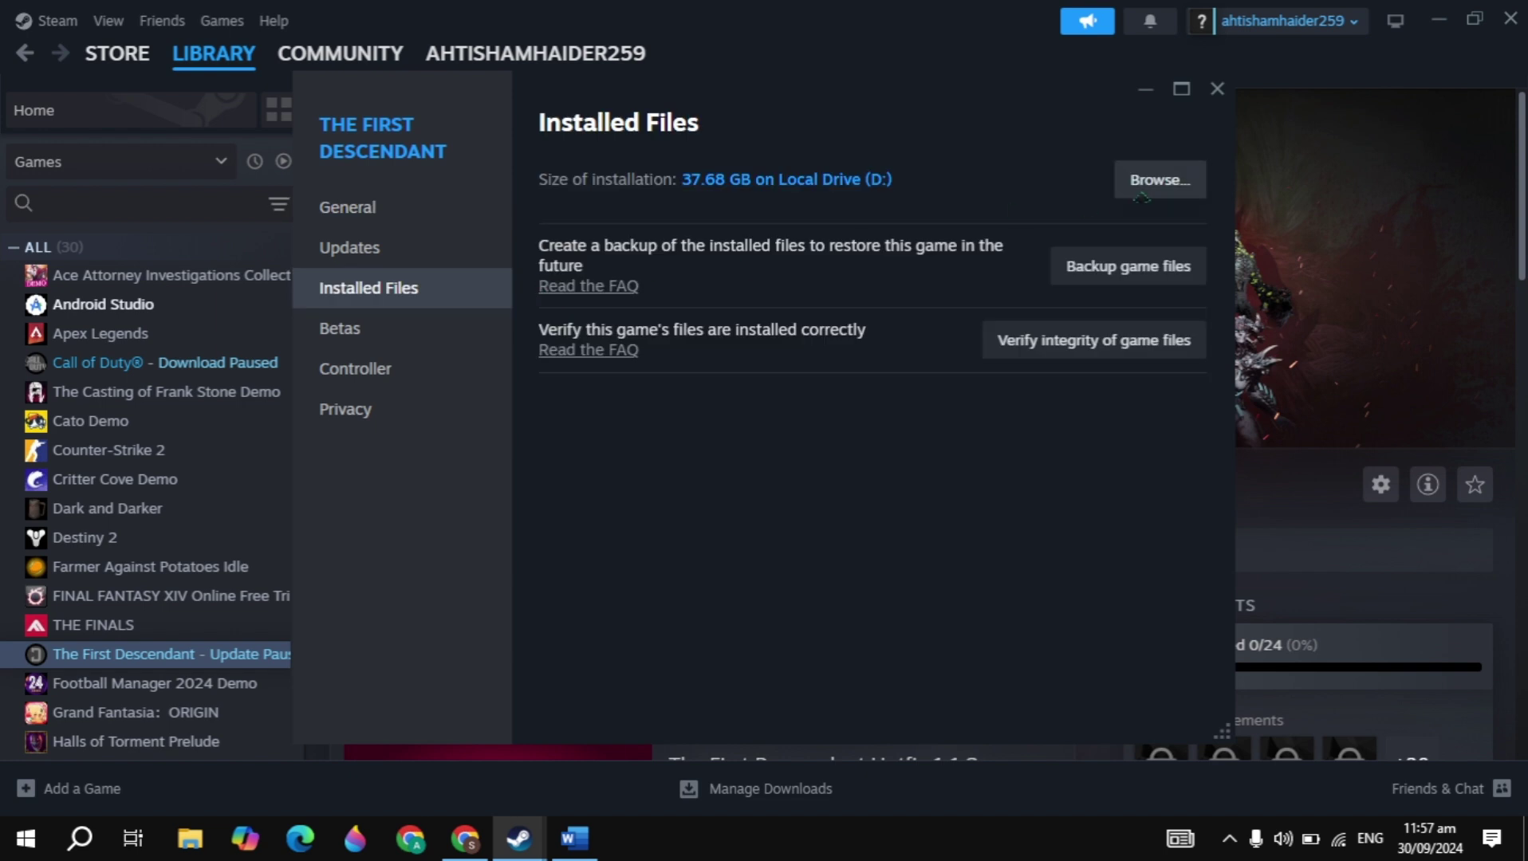
click(1156, 188)
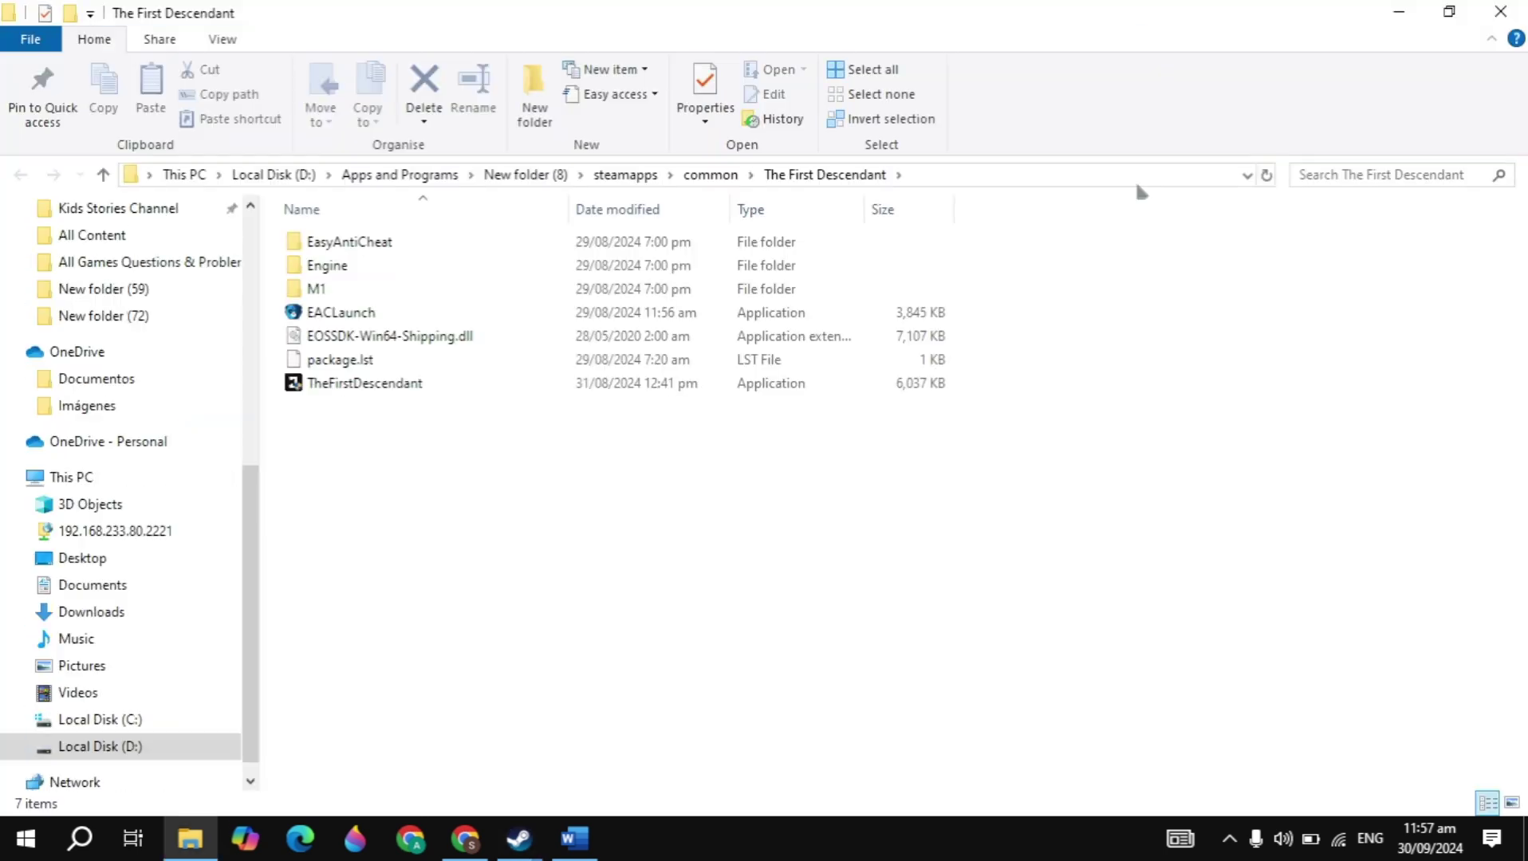
- Uncheck Windows 8 compatibility mode and Disable full-screen optimisations on TheFirstDescendant.exe, apply, and close Explorer
click(488, 388)
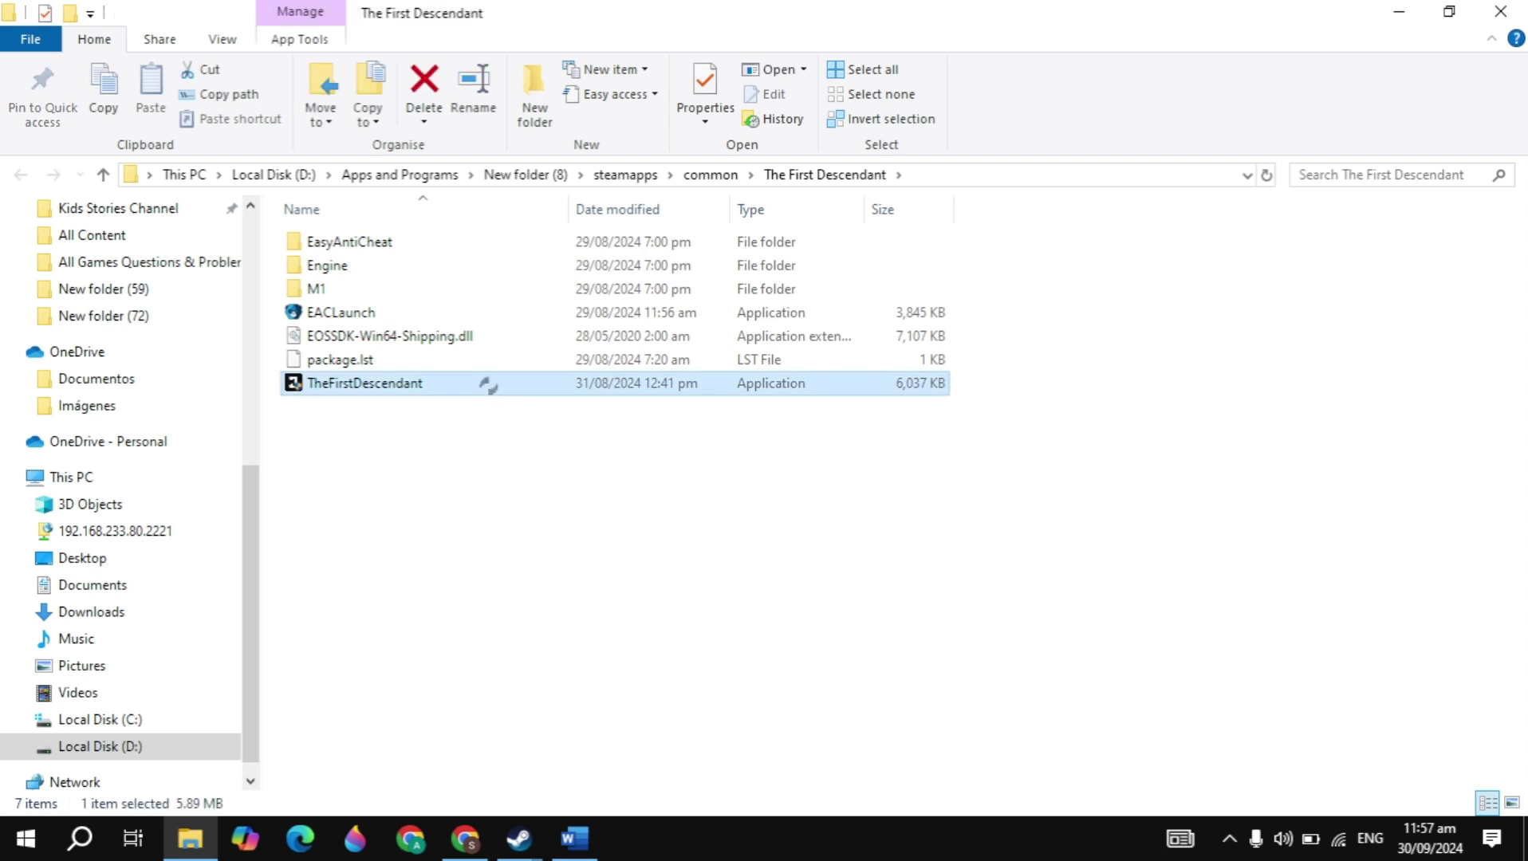
right_click(488, 386)
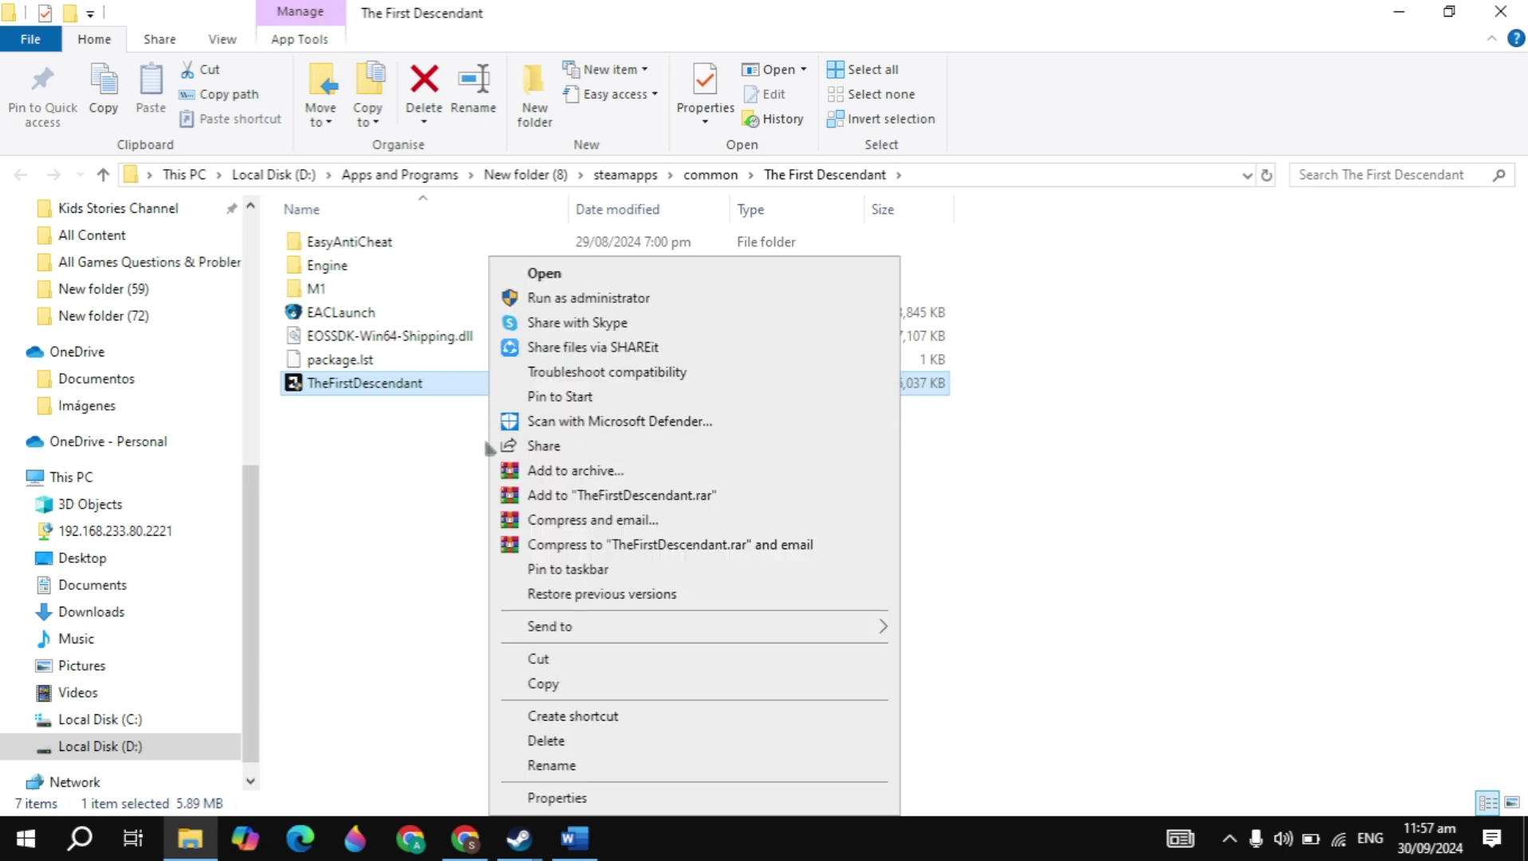
click(578, 802)
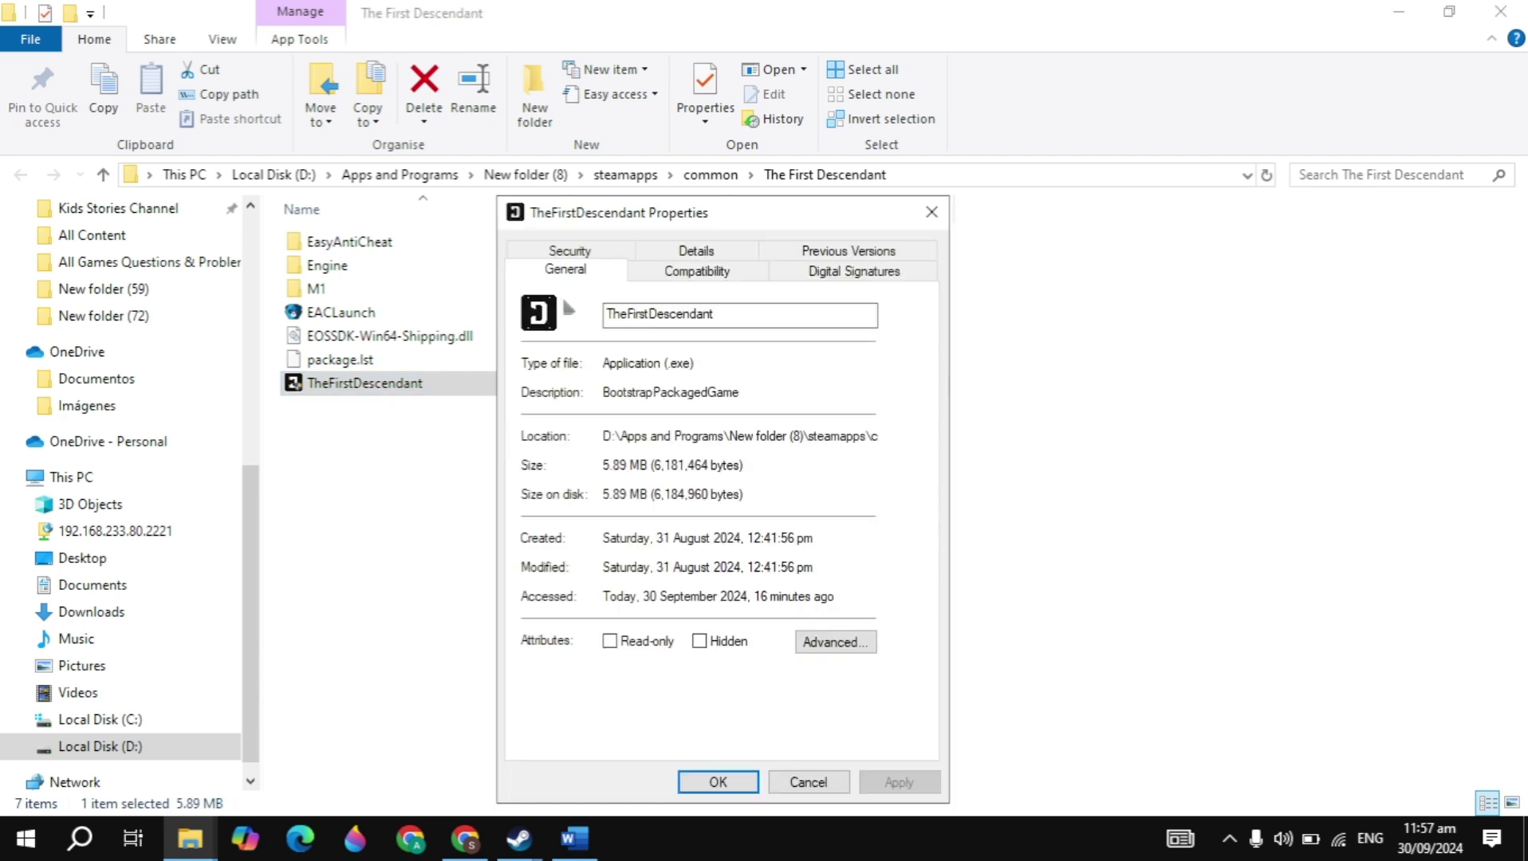
click(696, 271)
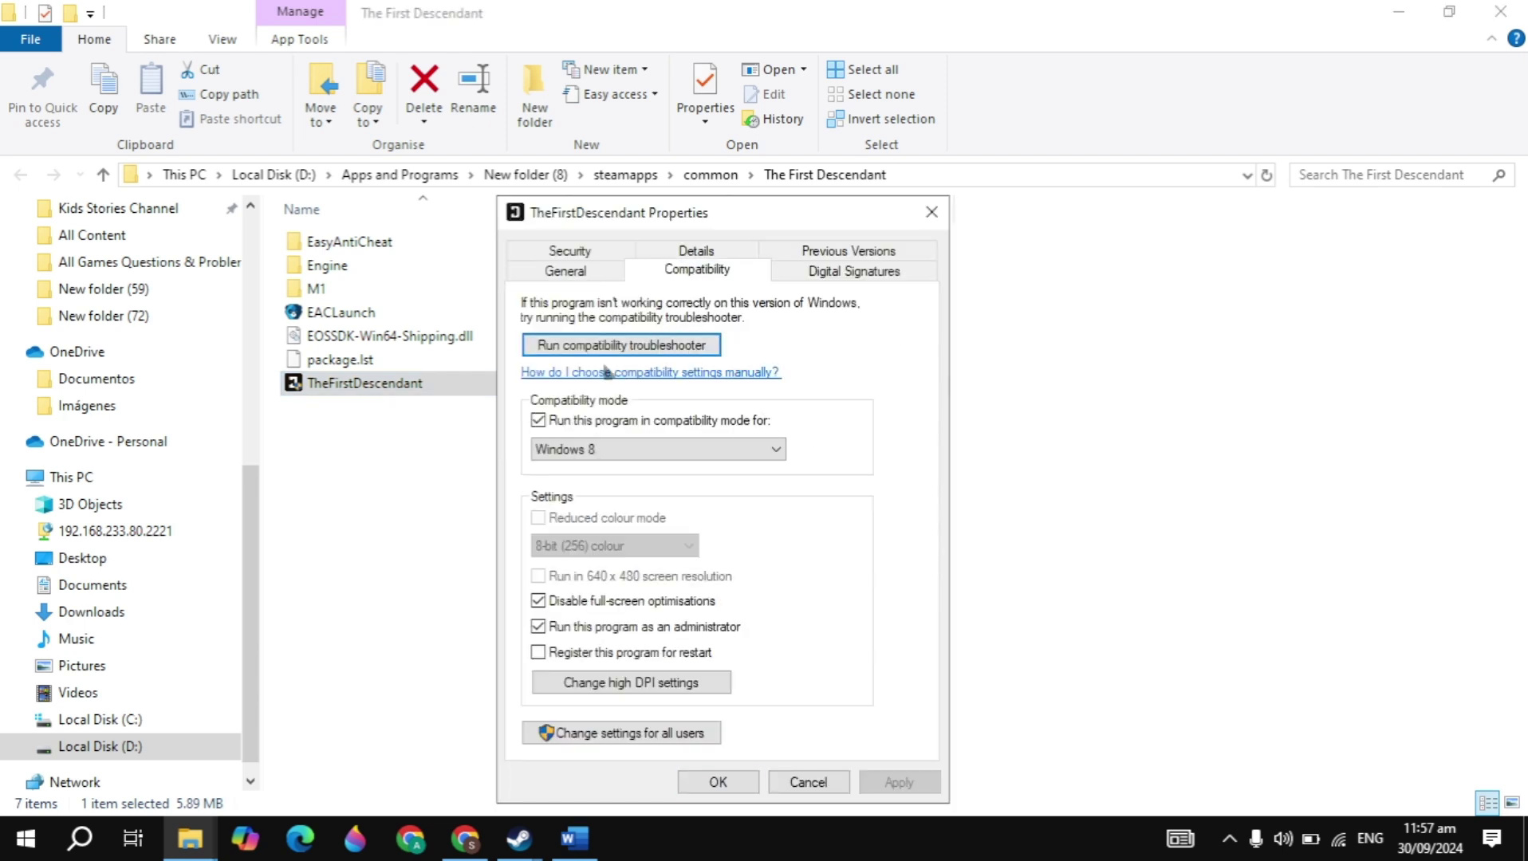
click(534, 421)
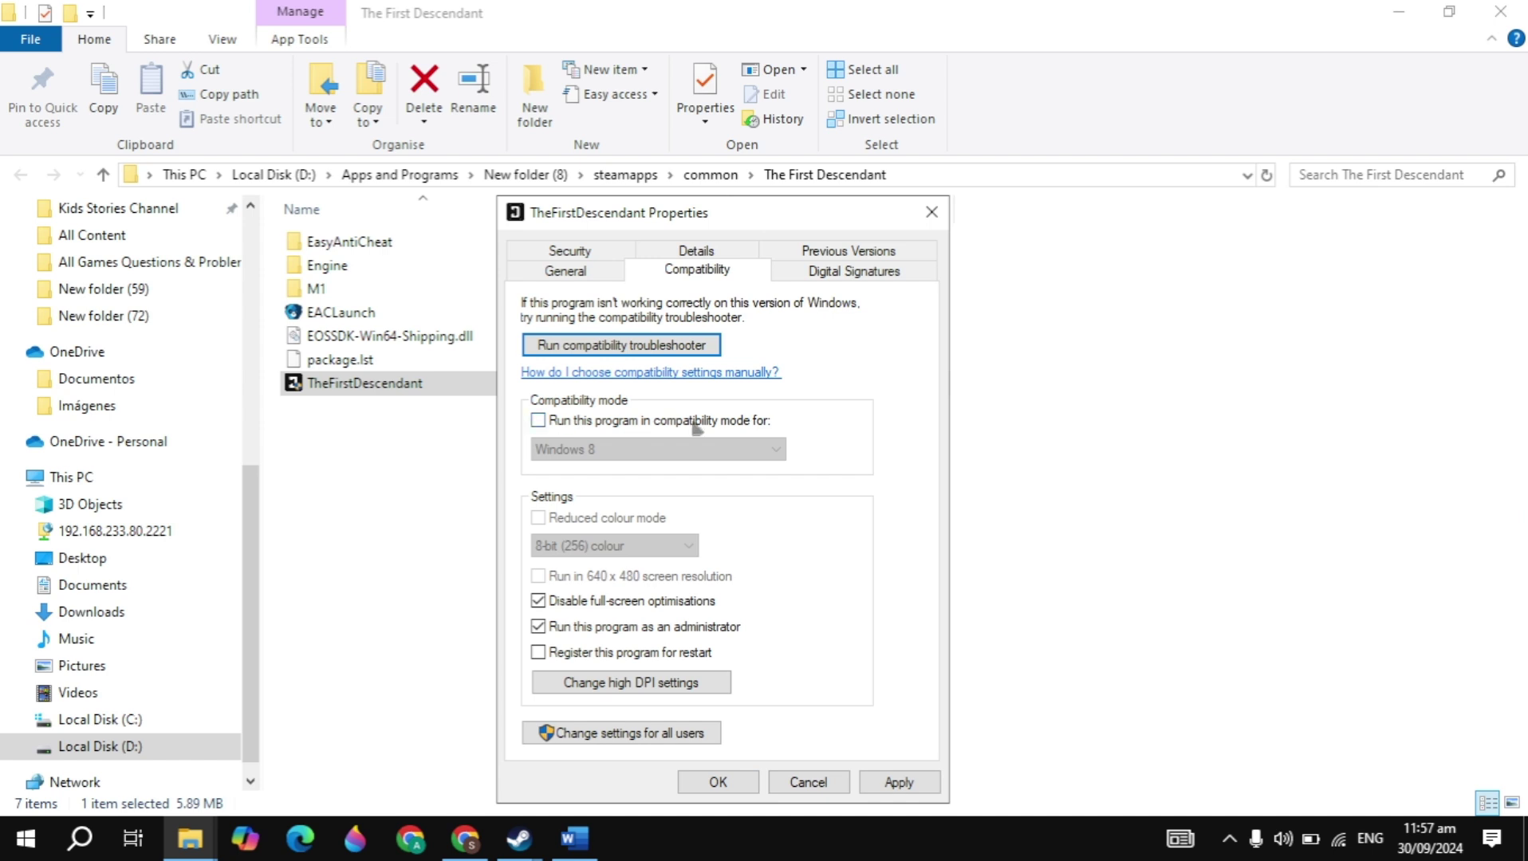
click(594, 610)
click(908, 779)
click(705, 783)
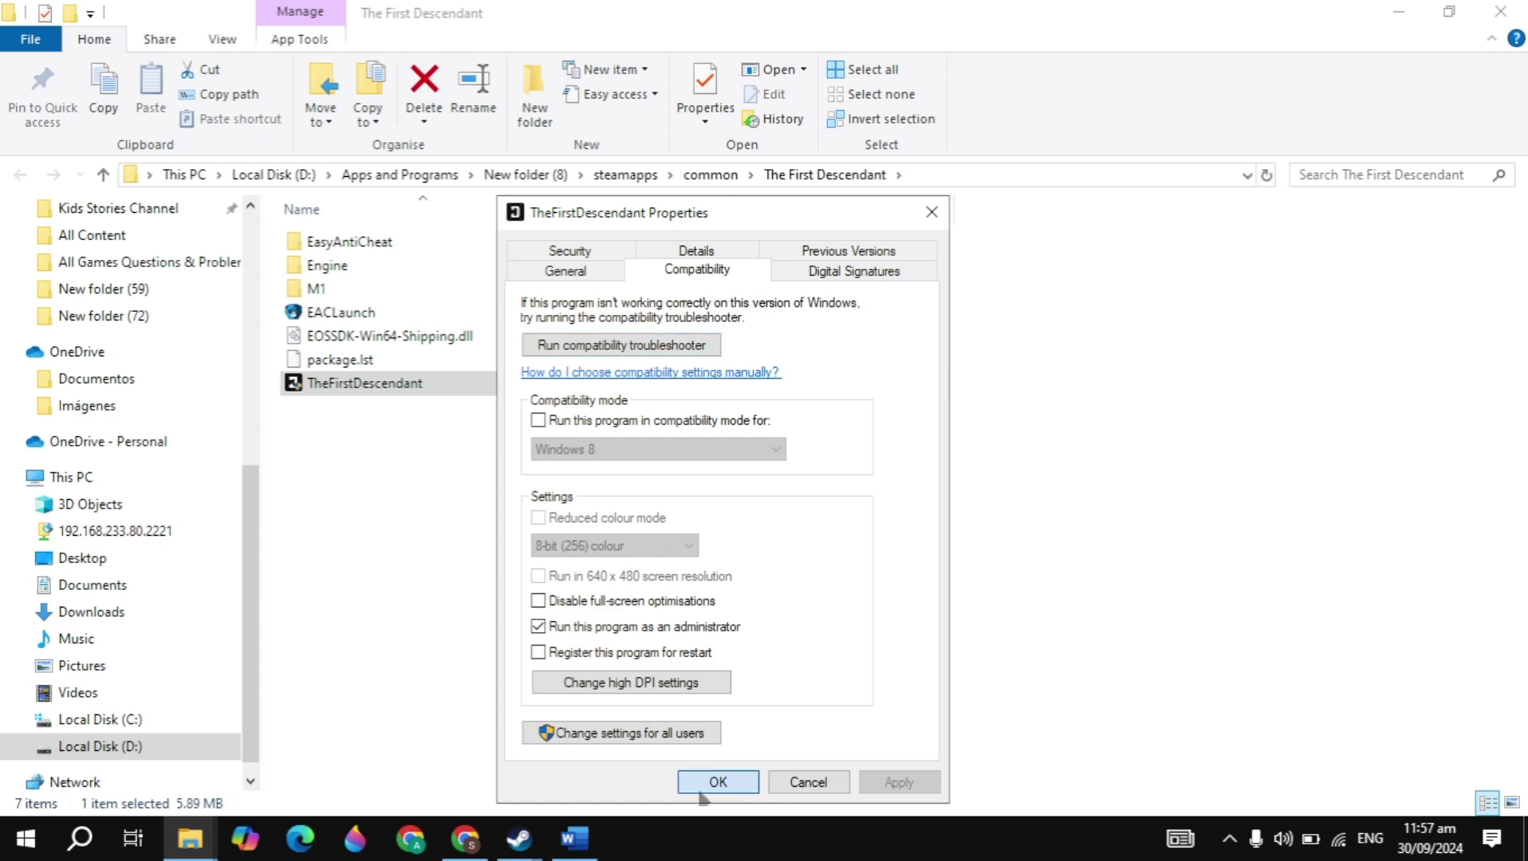
click(1505, 13)
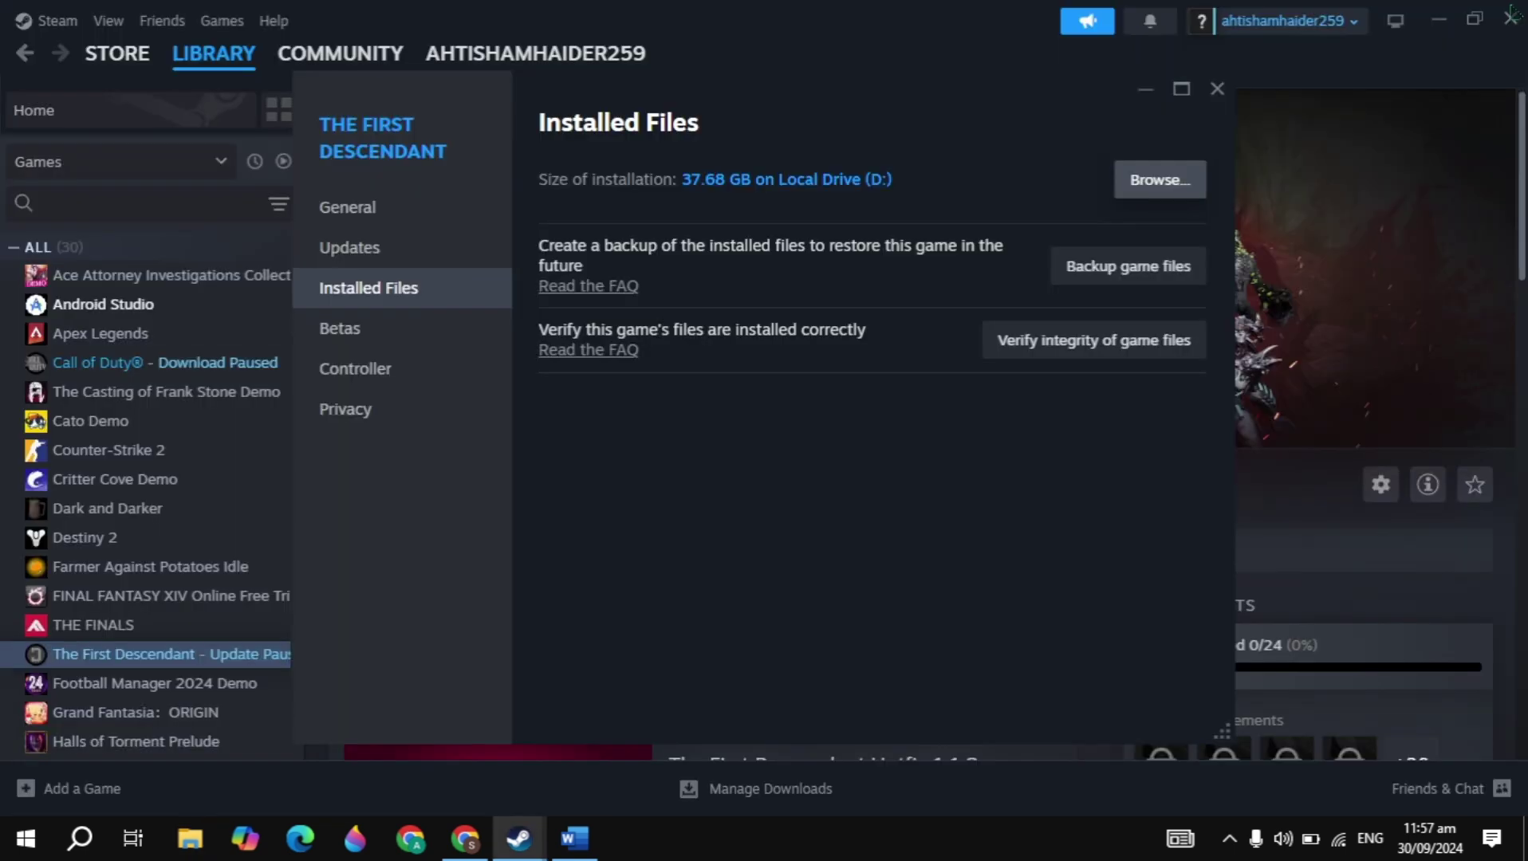
- Close Steam Properties, read the verify-files notes in Word, then return to Steam
click(1217, 88)
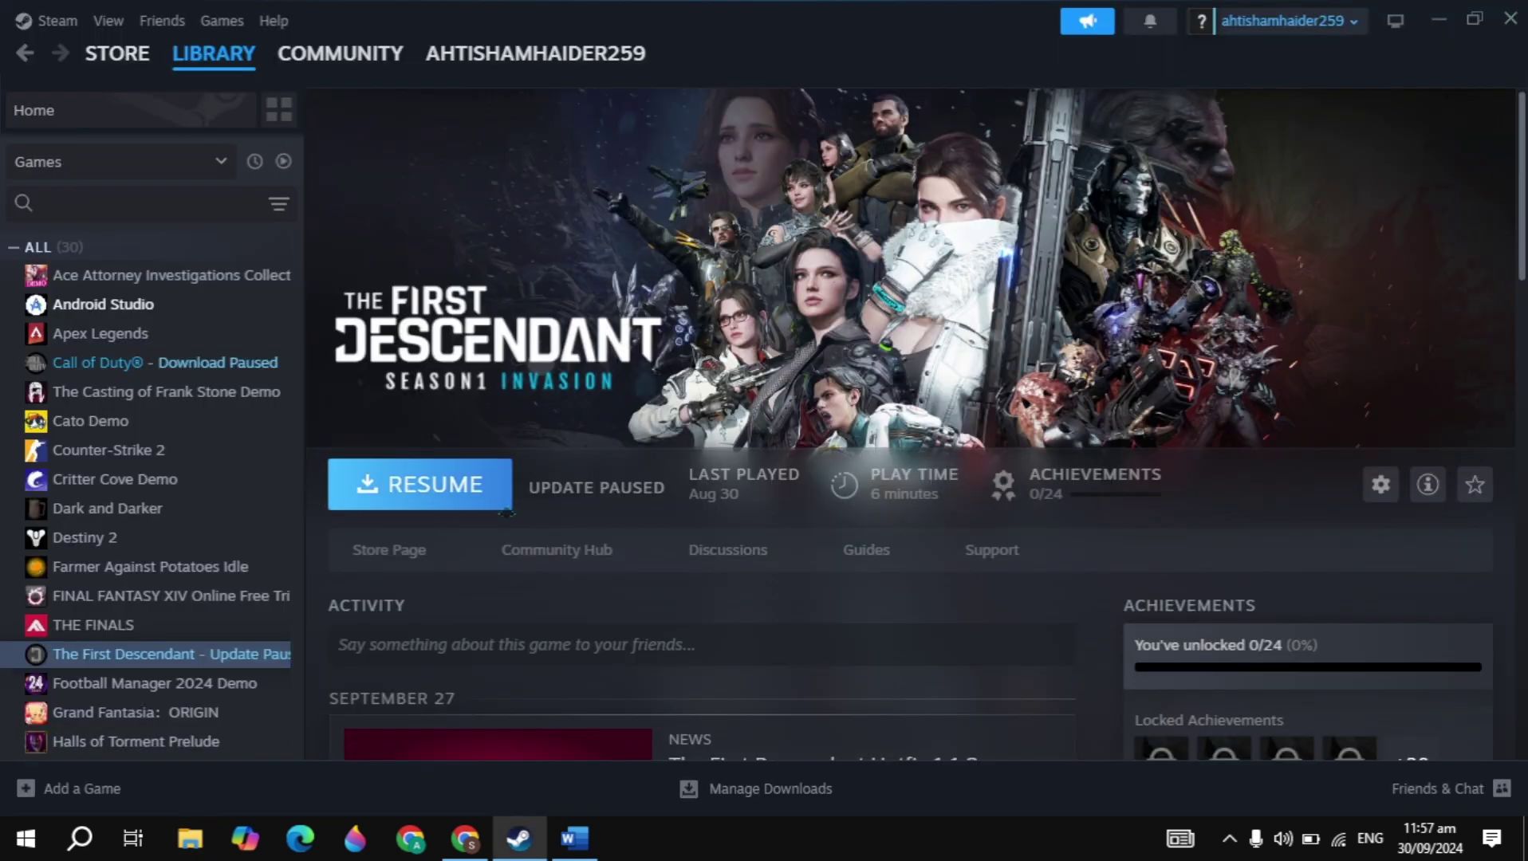
click(1442, 17)
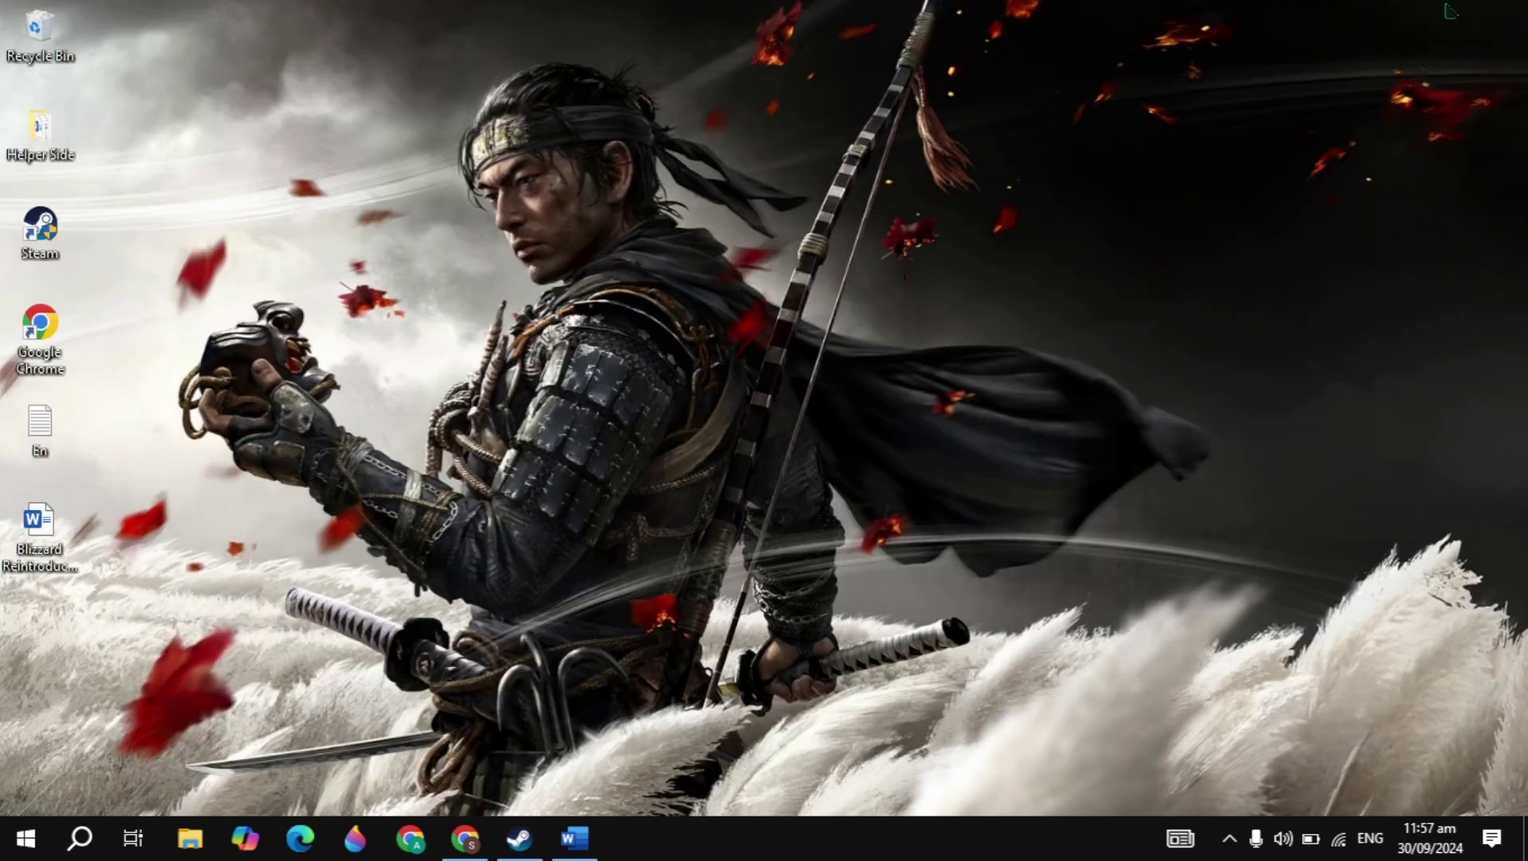
click(574, 843)
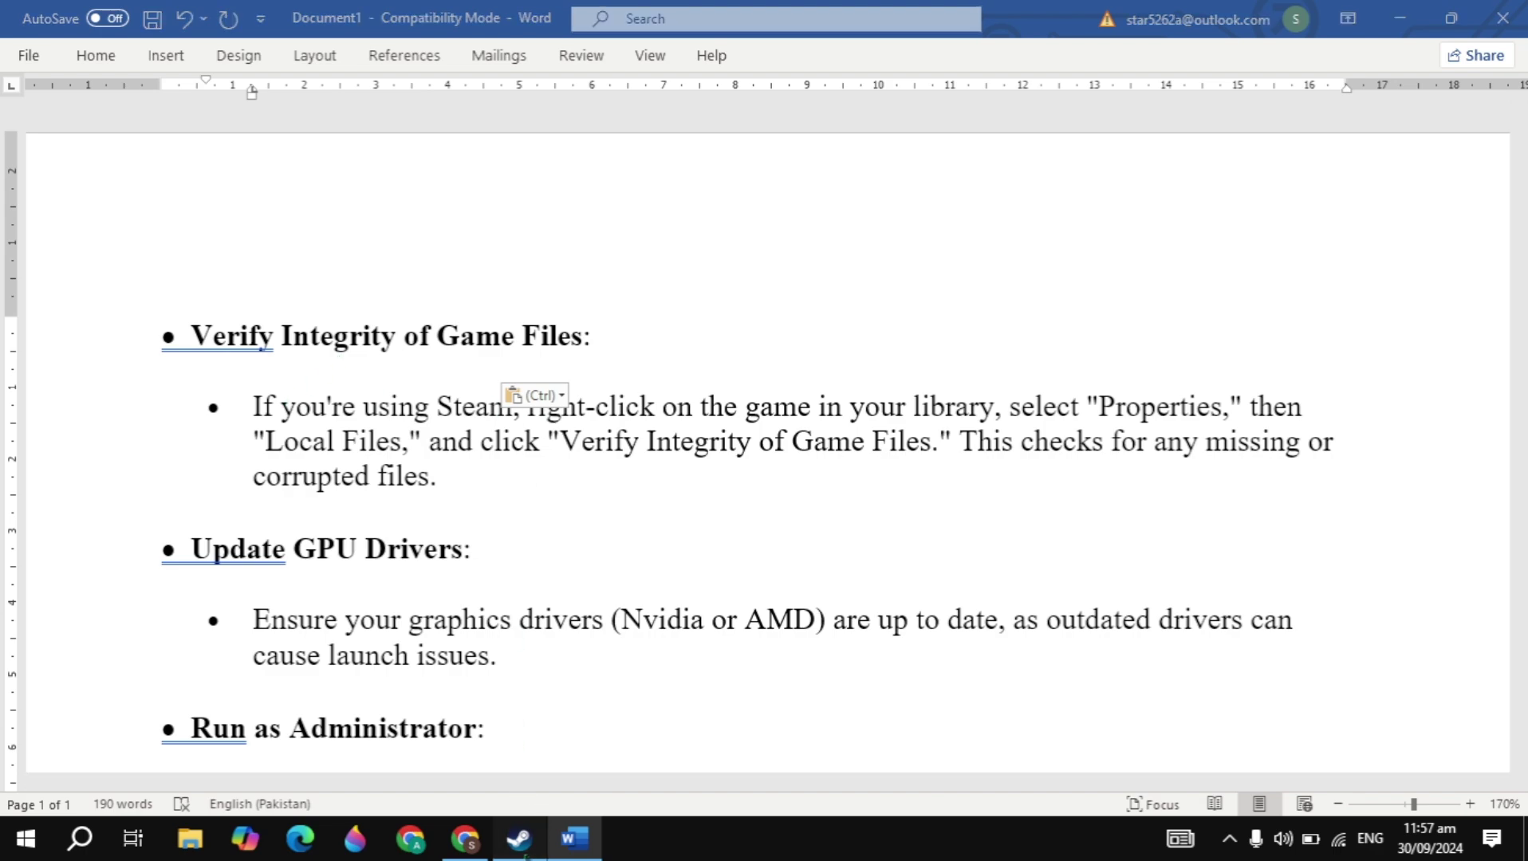
click(520, 845)
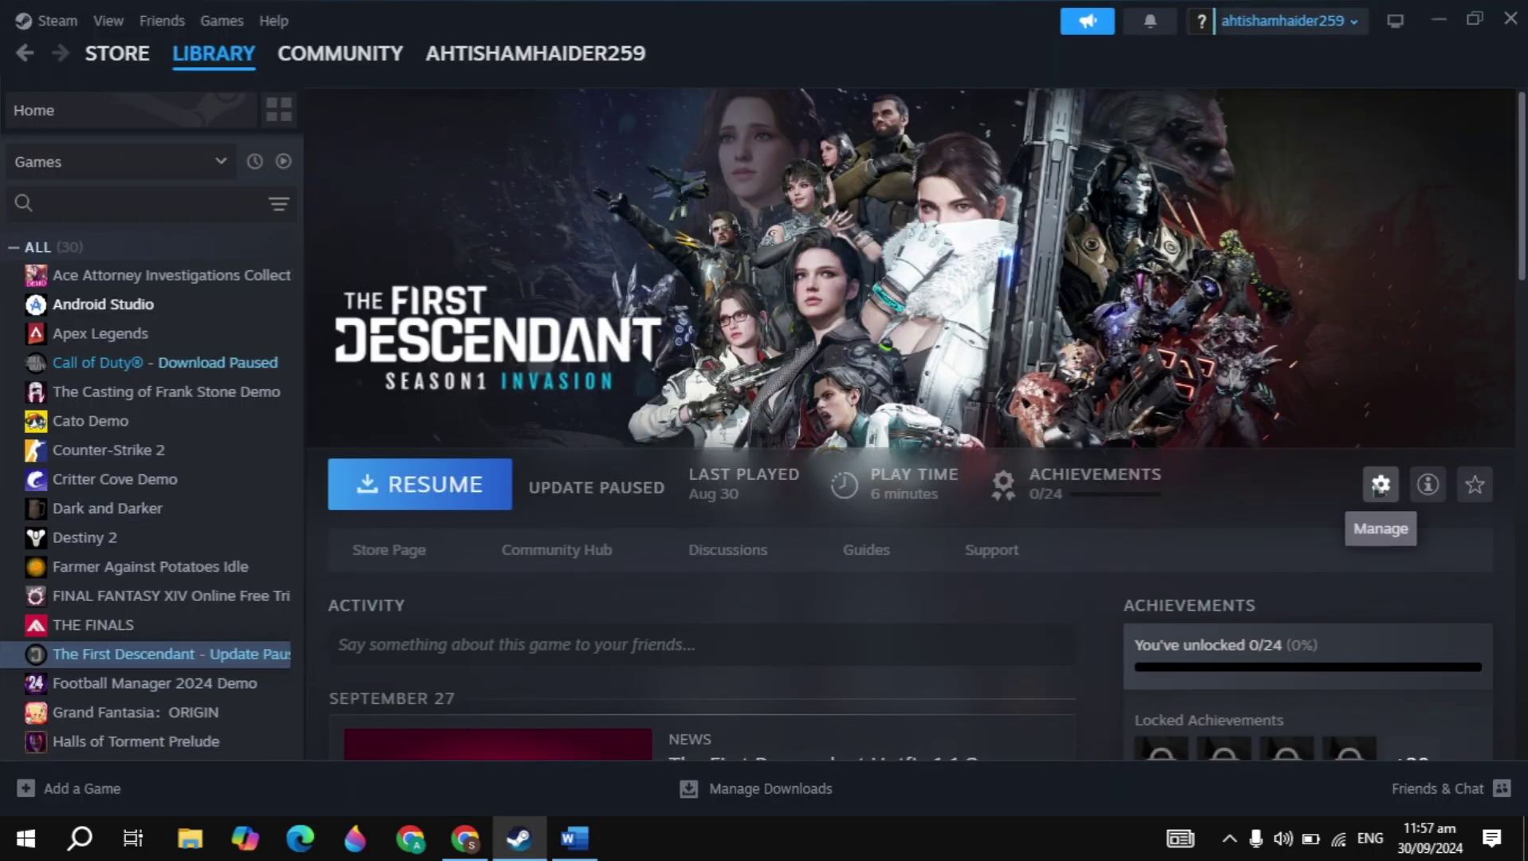
- Open The First Descendant's Installed Files properties, then go back to the Word guide
click(1380, 484)
click(1399, 645)
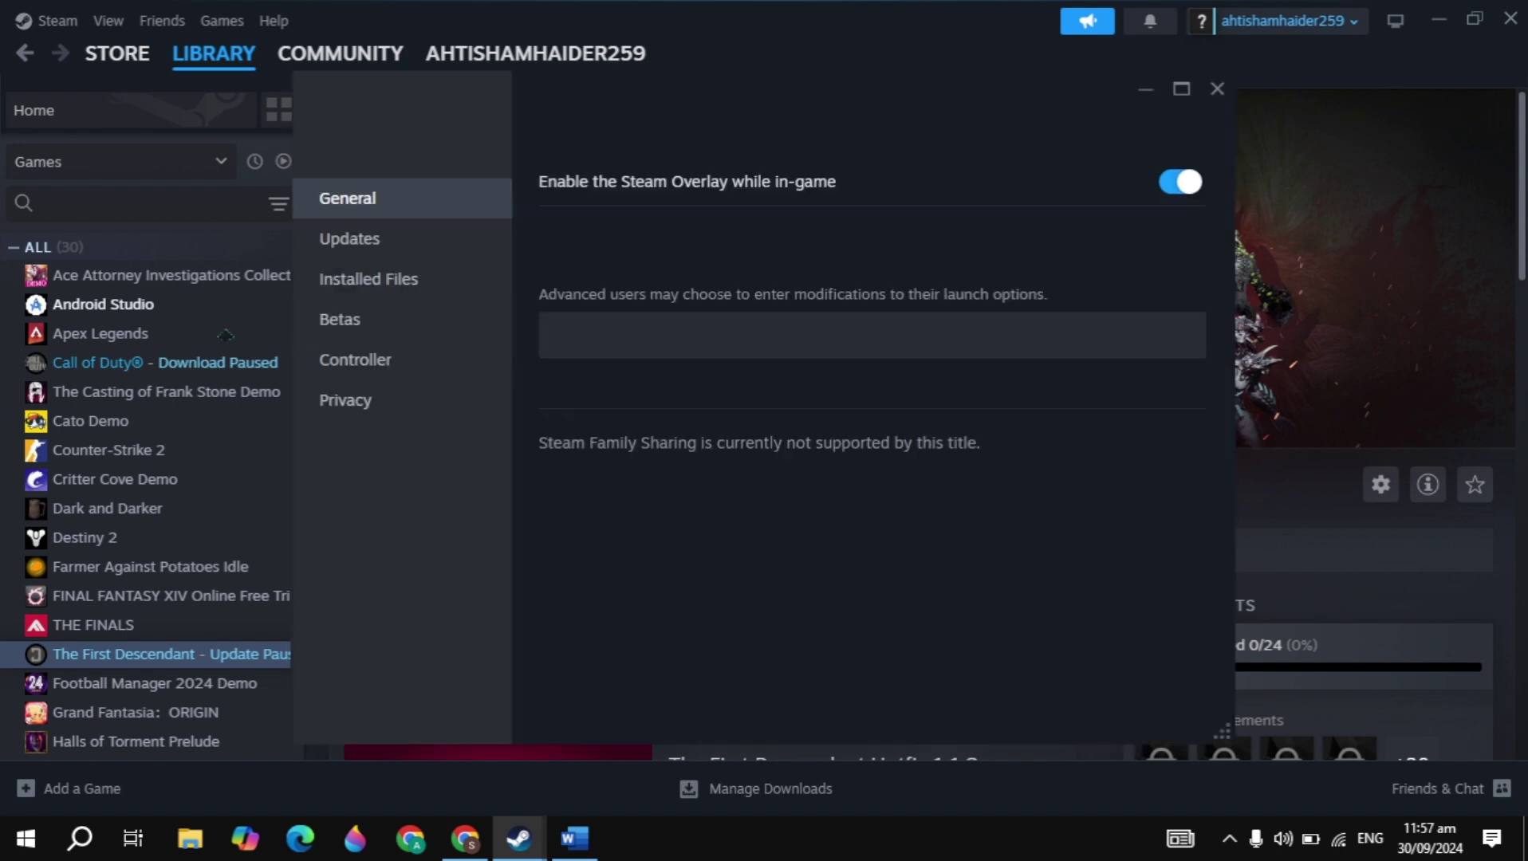
click(486, 299)
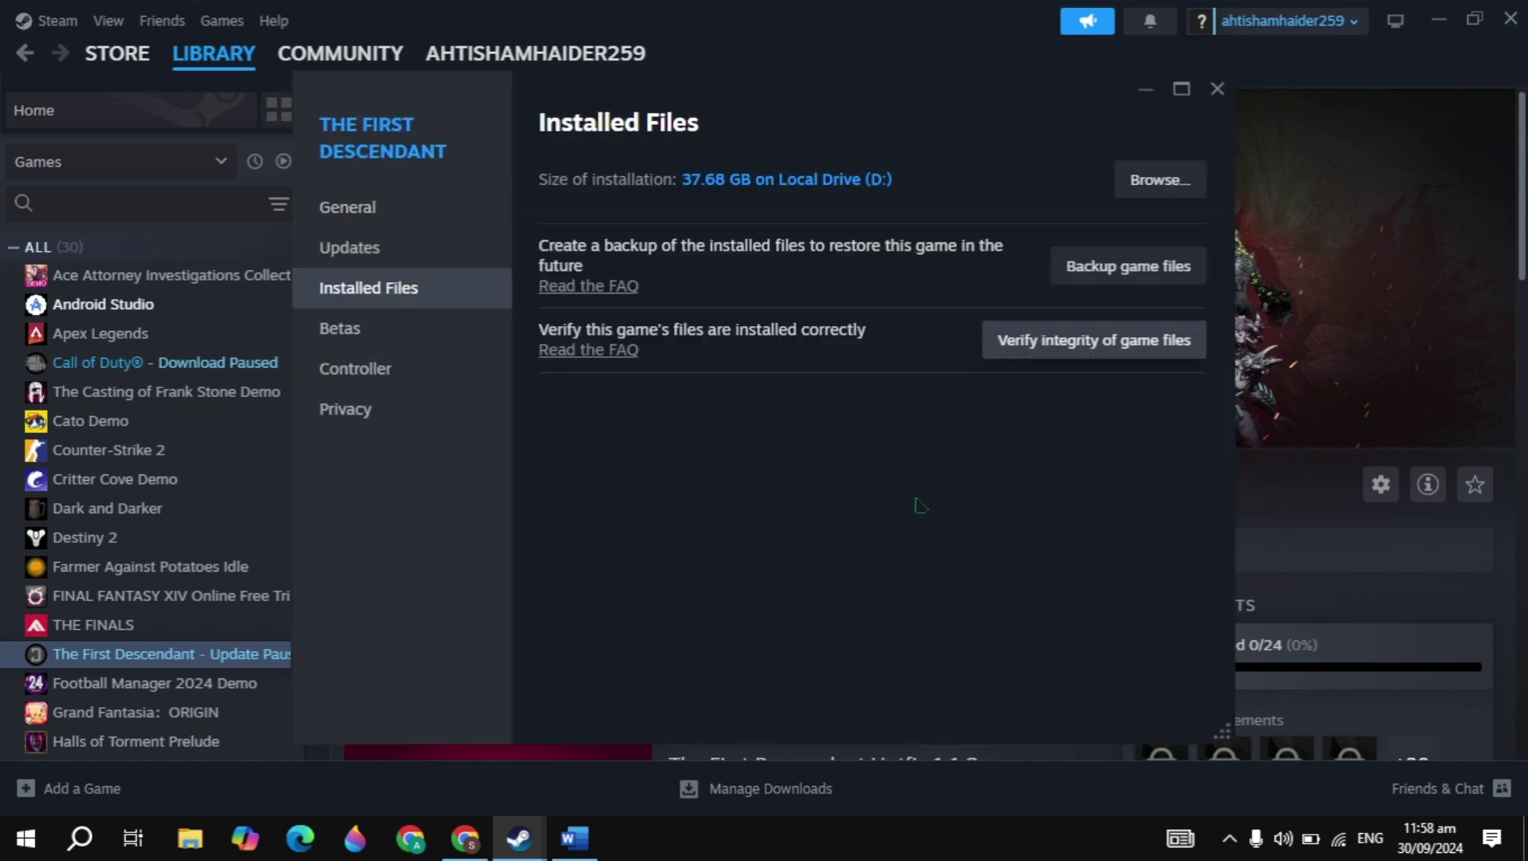
click(575, 838)
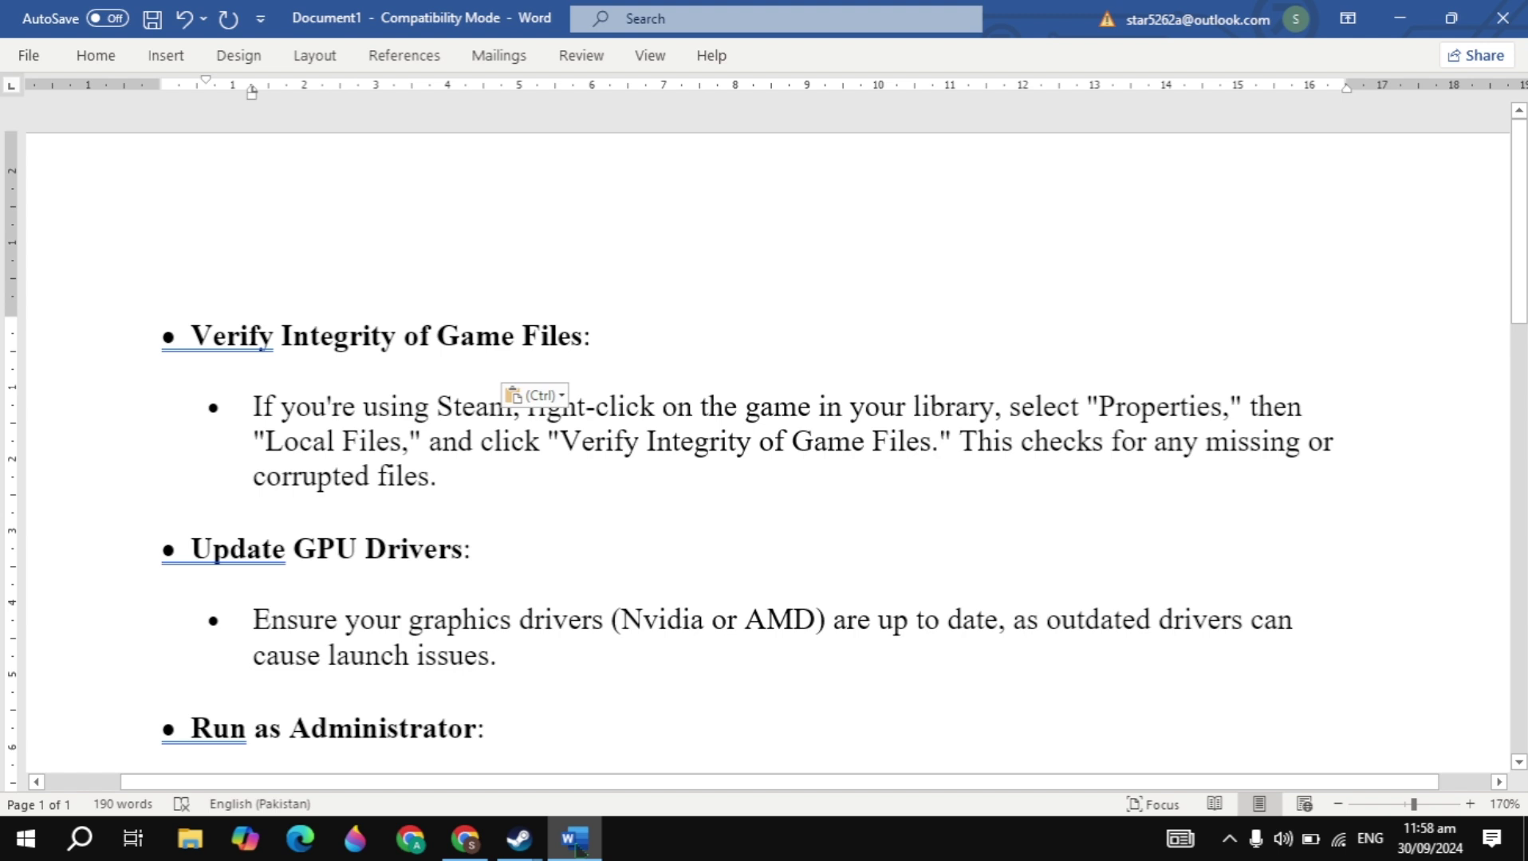
scroll(679, 582, down, 3)
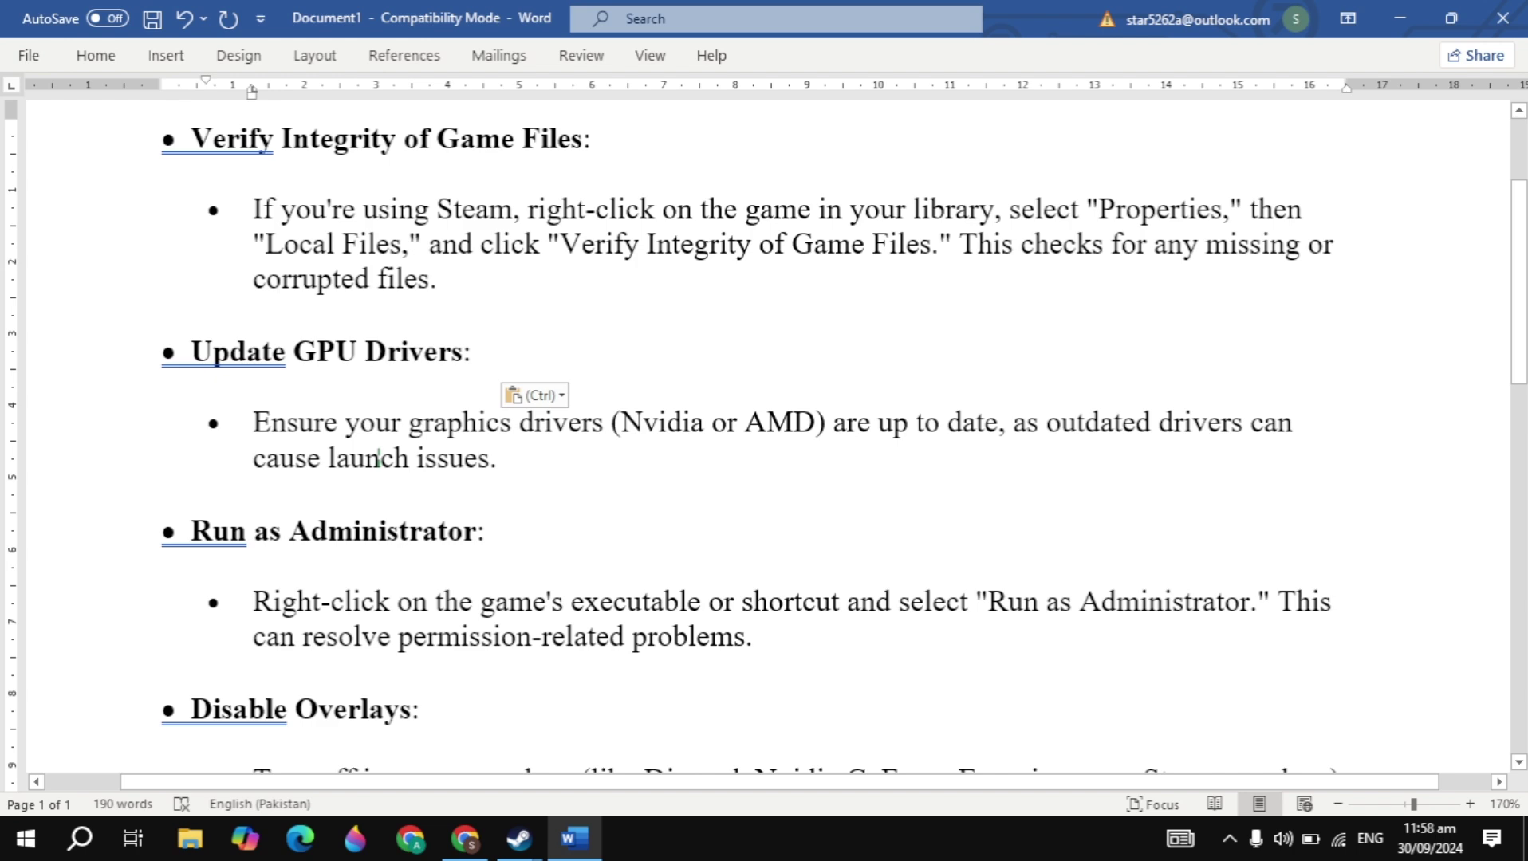
scroll(380, 459, down, 4)
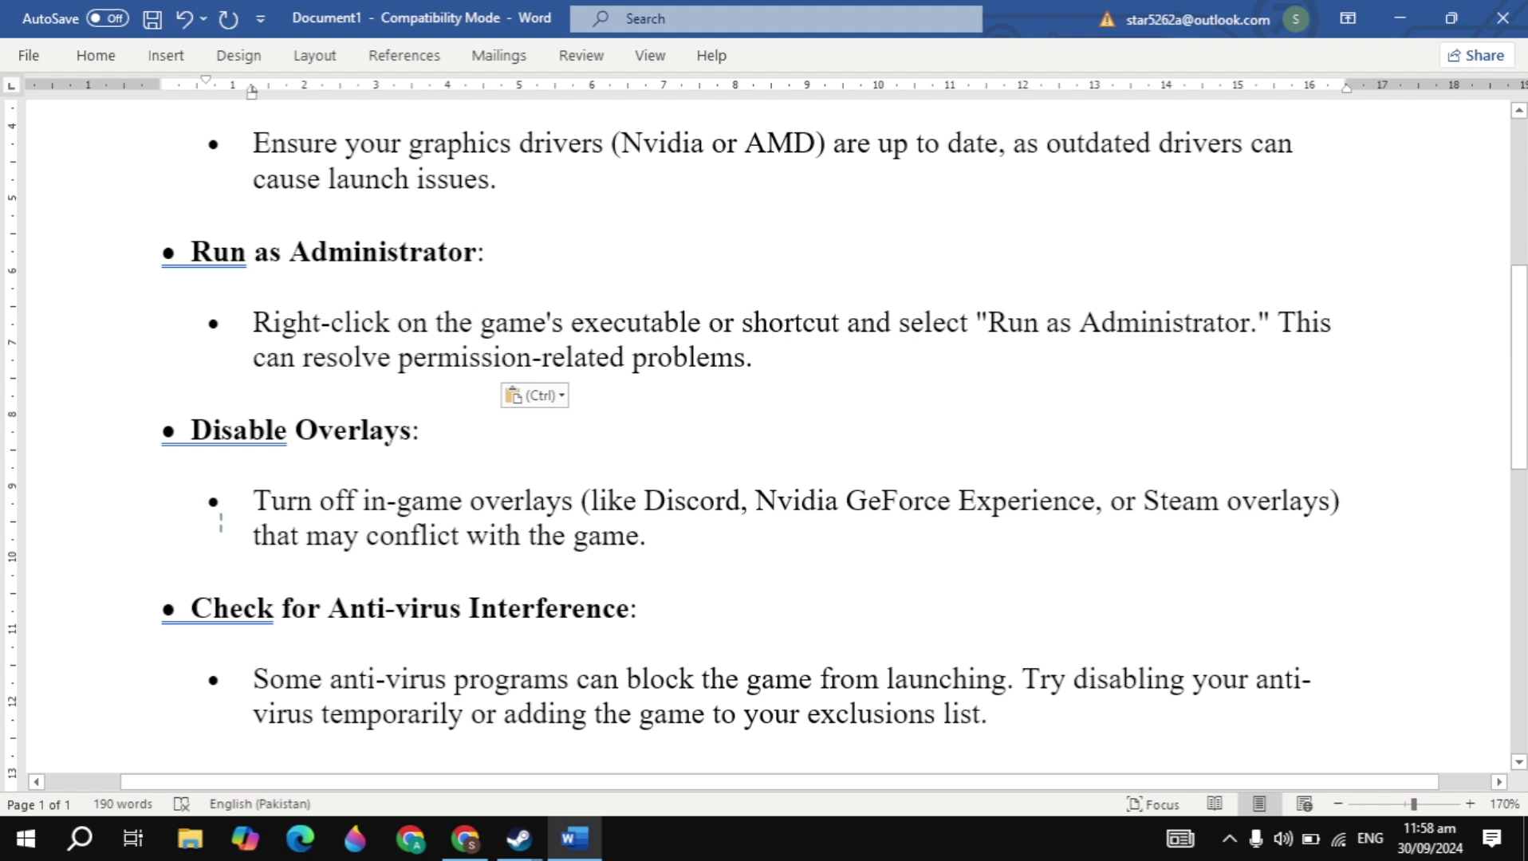
- Switch off 'Enable the Steam Overlay while in-game' under General and close the properties window
mouse_move(518, 837)
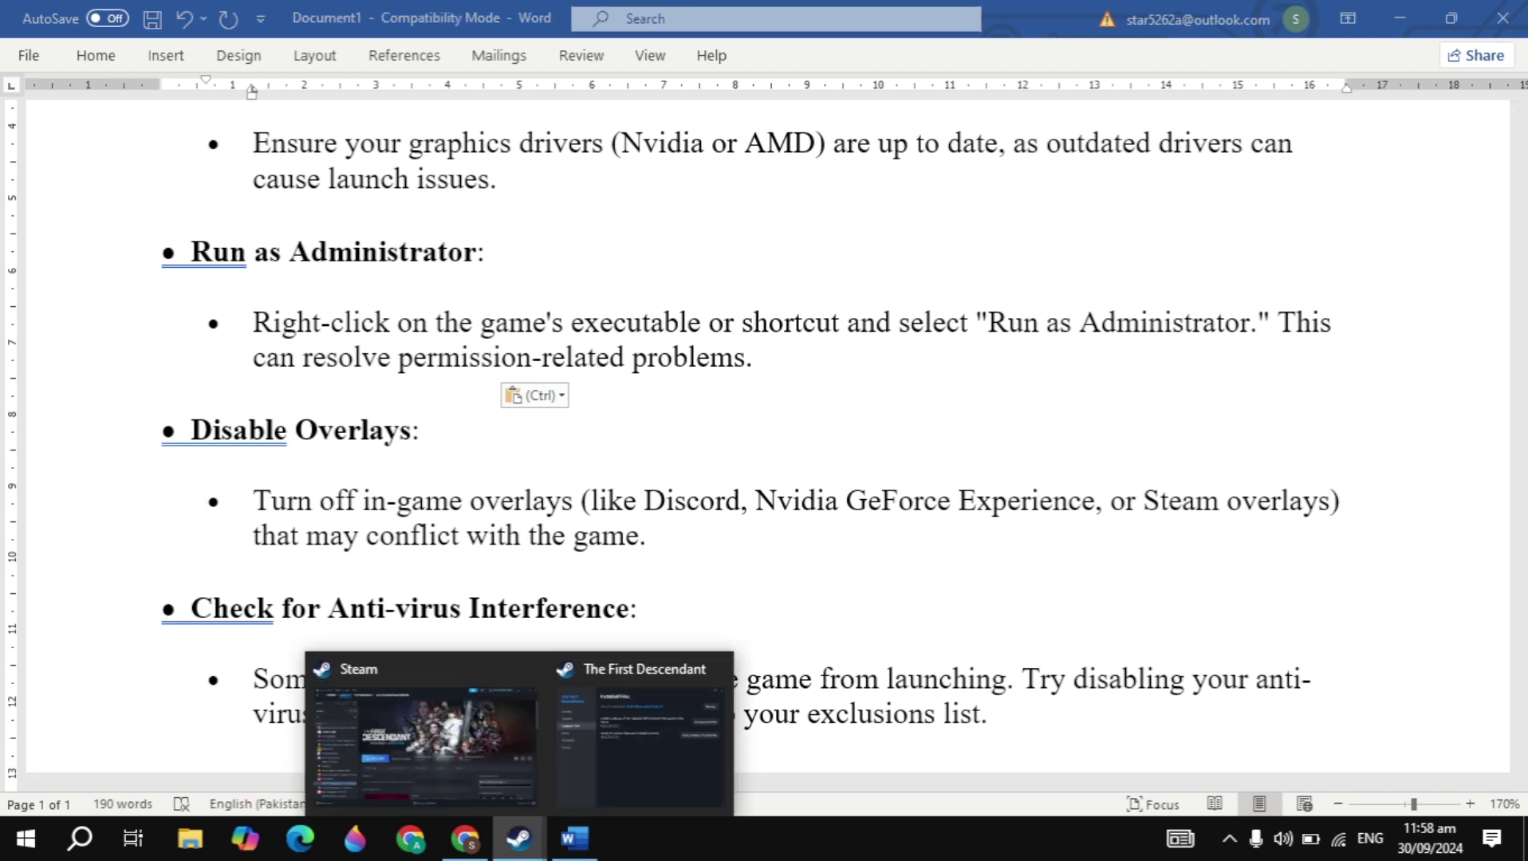
click(619, 755)
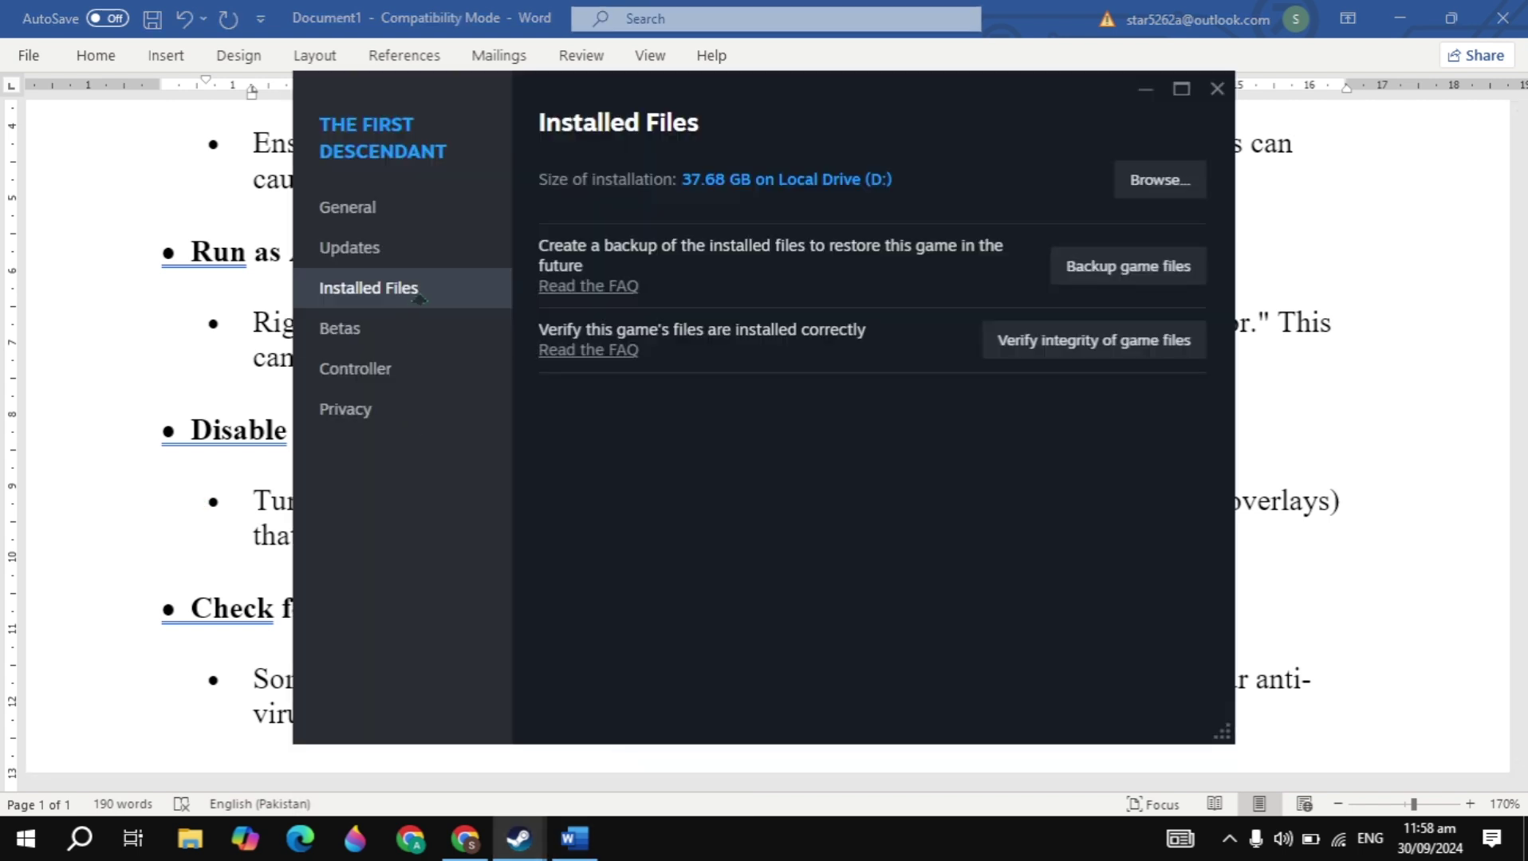
click(403, 209)
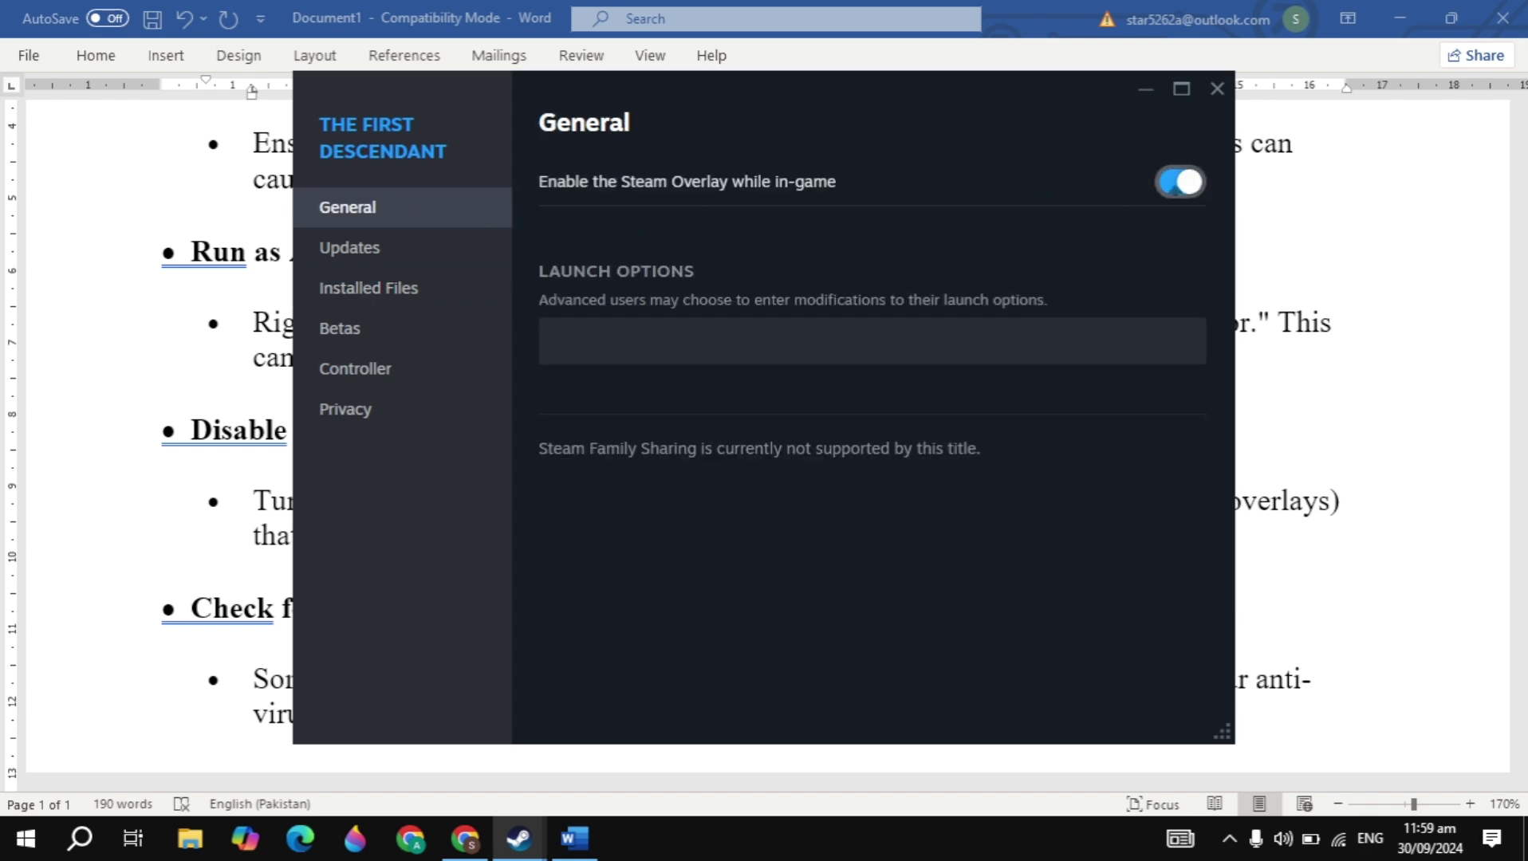
click(1176, 183)
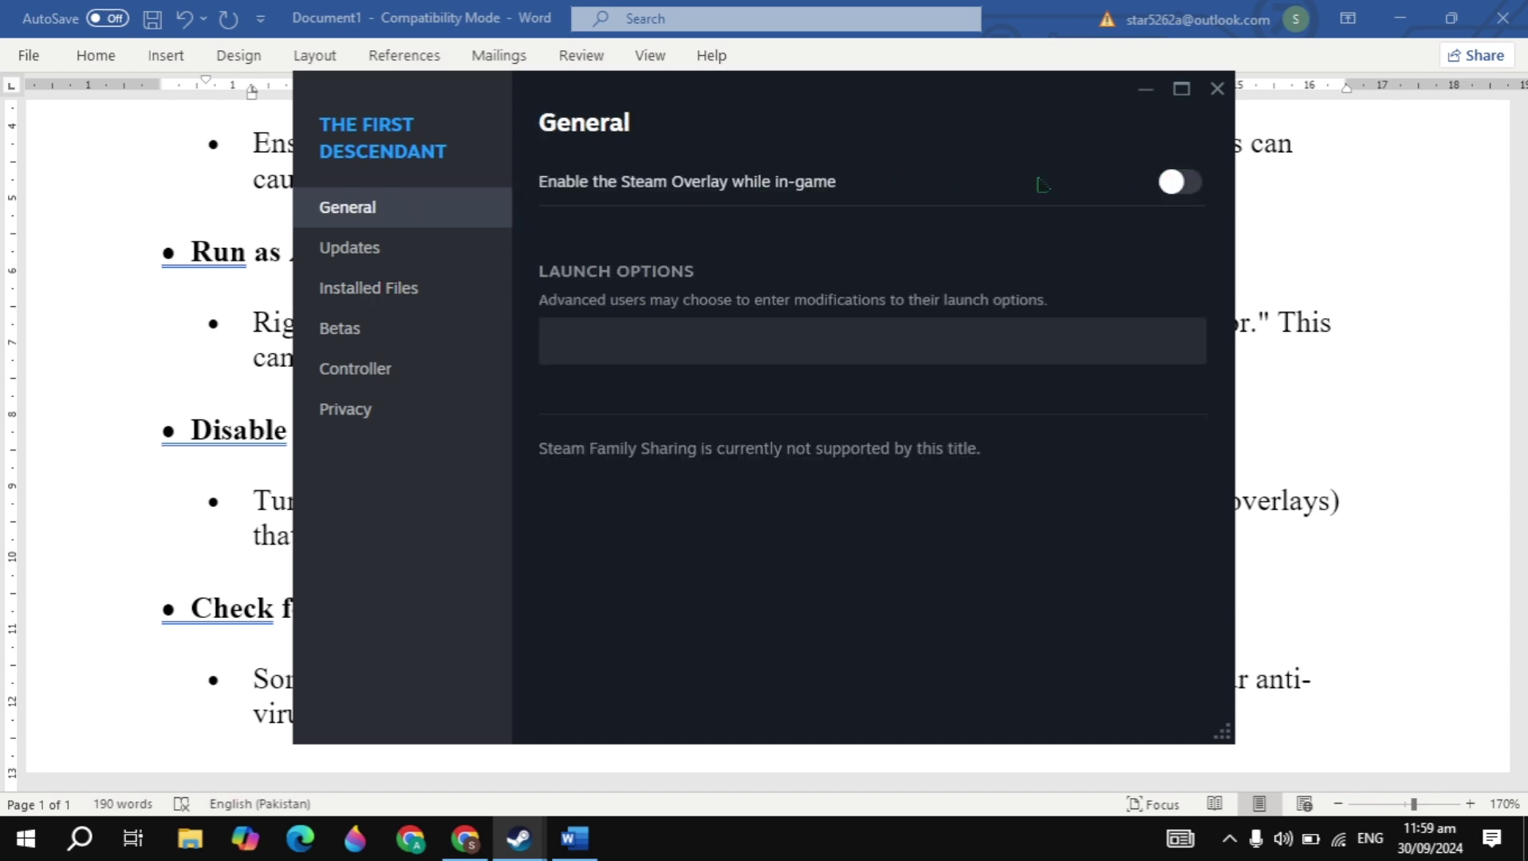
click(1217, 89)
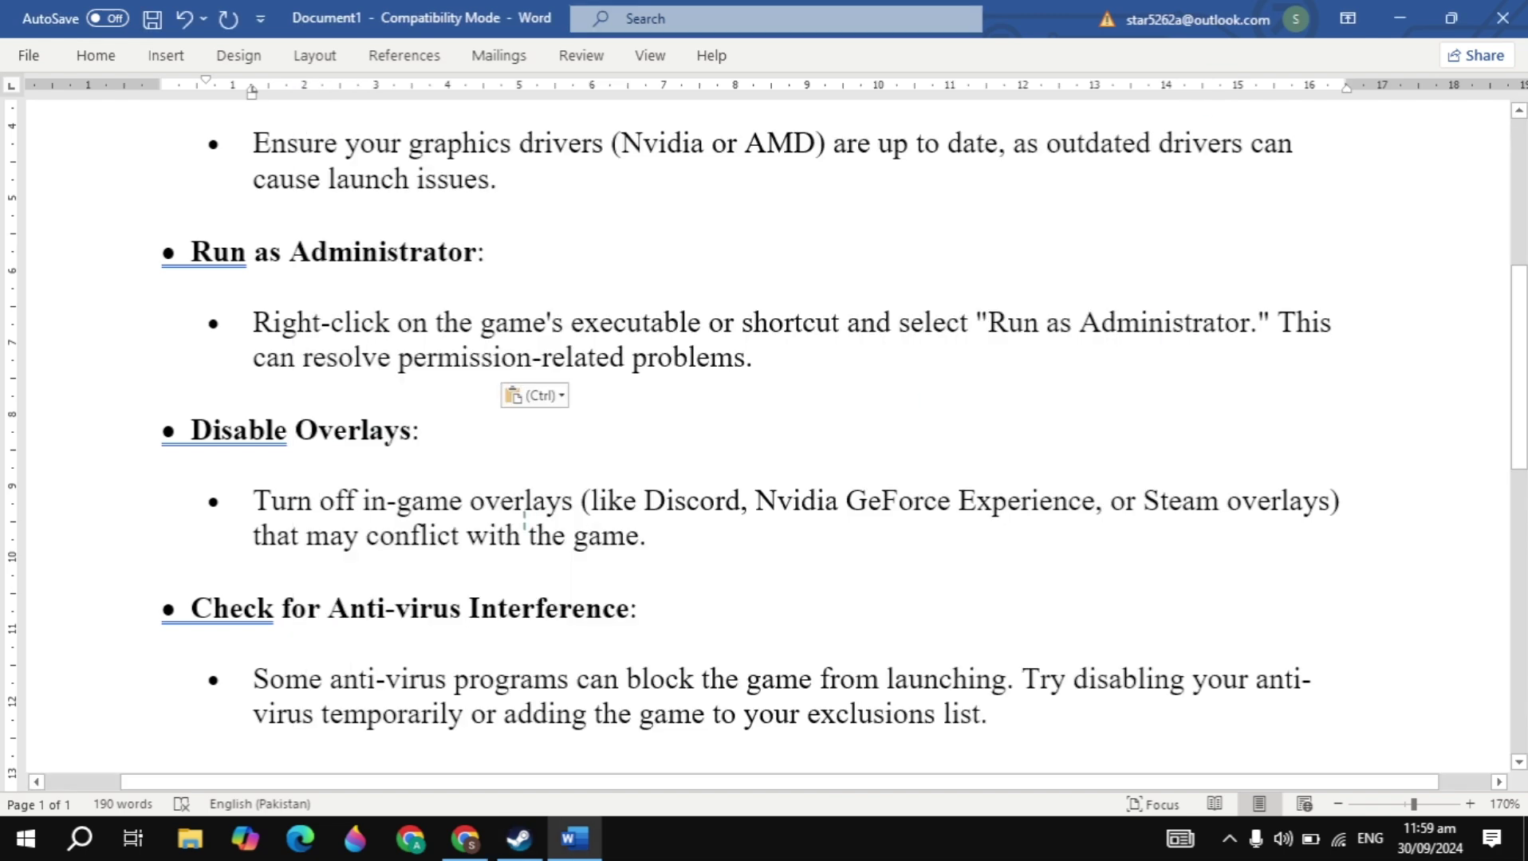
- Scroll the guide to the Ensure Compatibility Mode Is Disabled section and open Windows search
scroll(524, 515, down, 3)
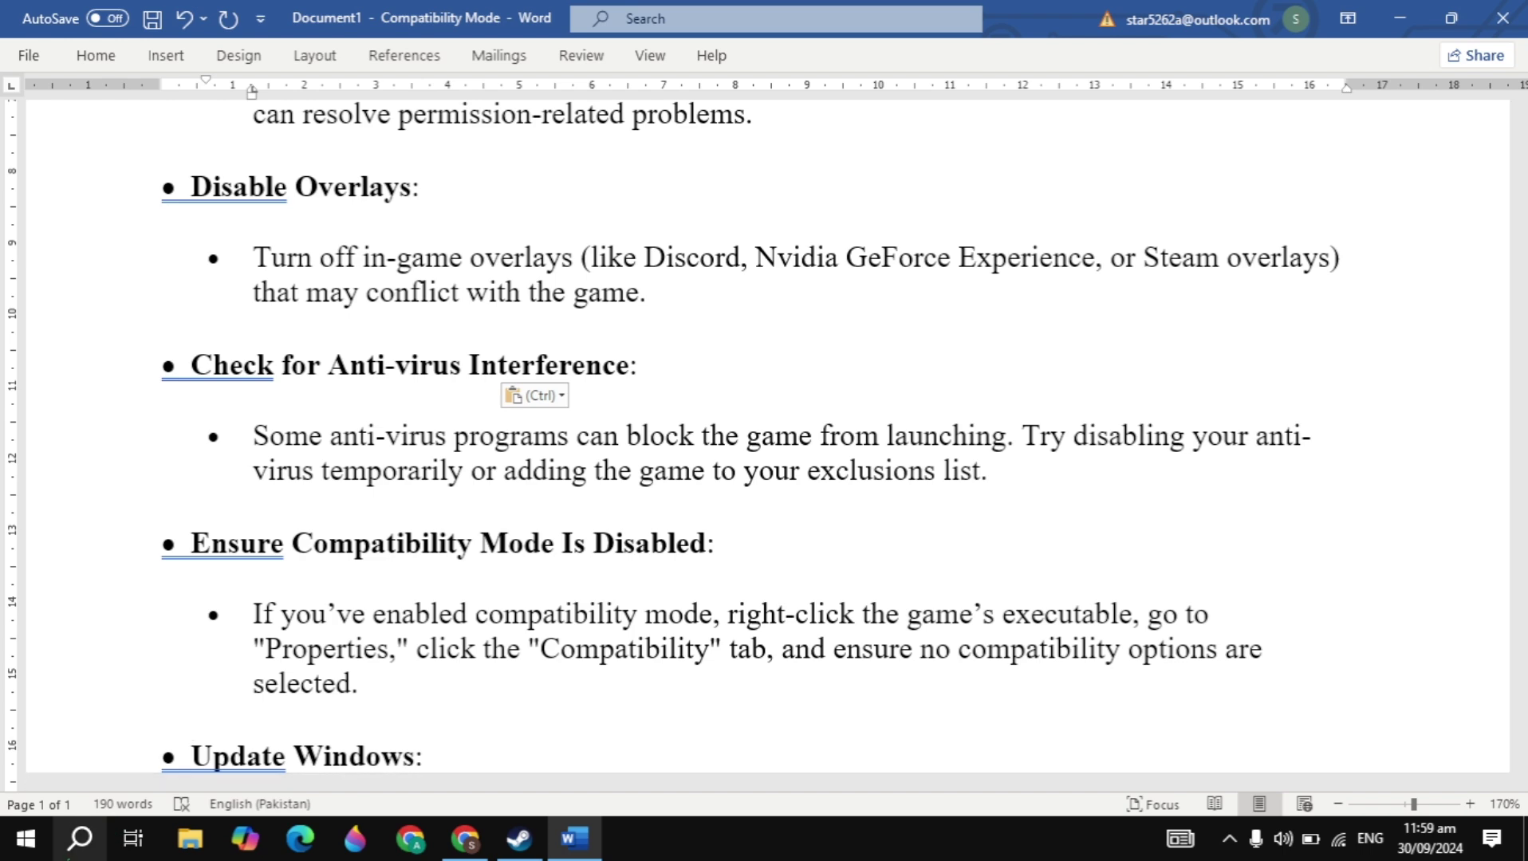
click(80, 837)
- Search 'windows' to open Windows Security and check ransomware protection shows controlled folder access Off
text(windows)
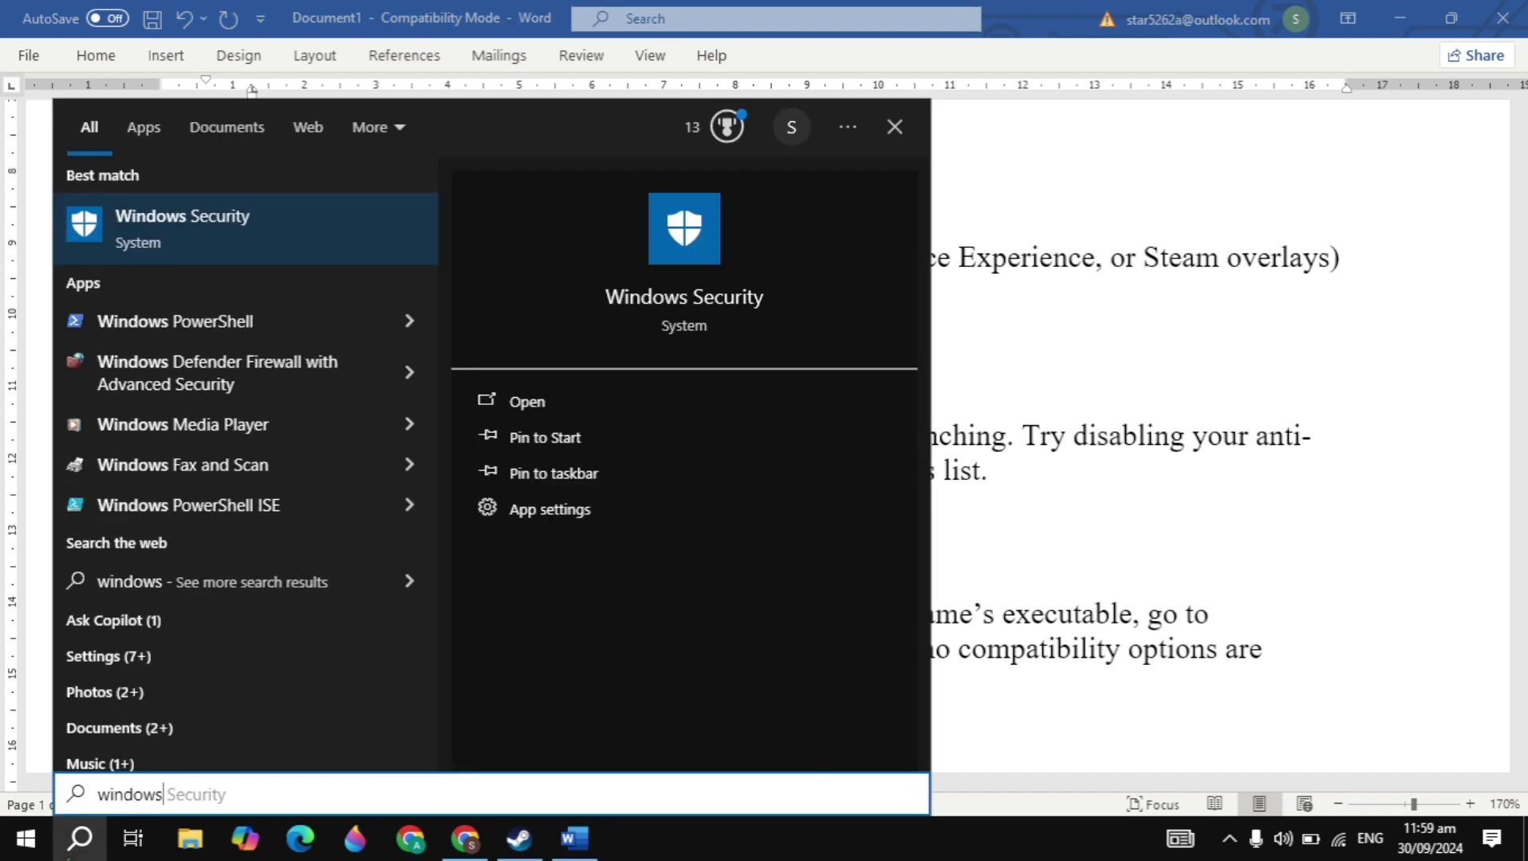
key(Return)
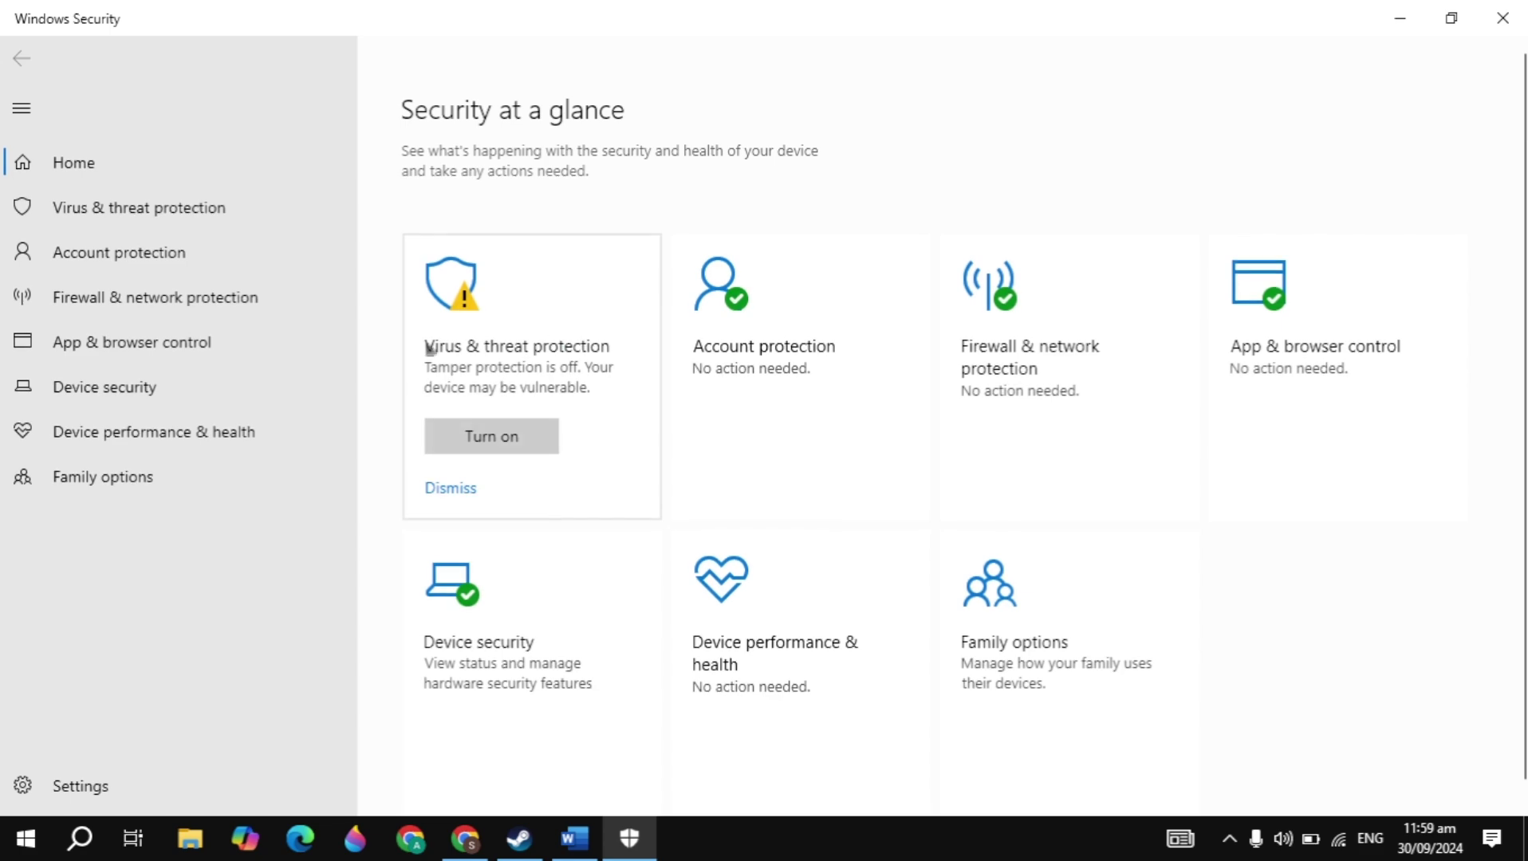
click(528, 353)
scroll(550, 439, down, 5)
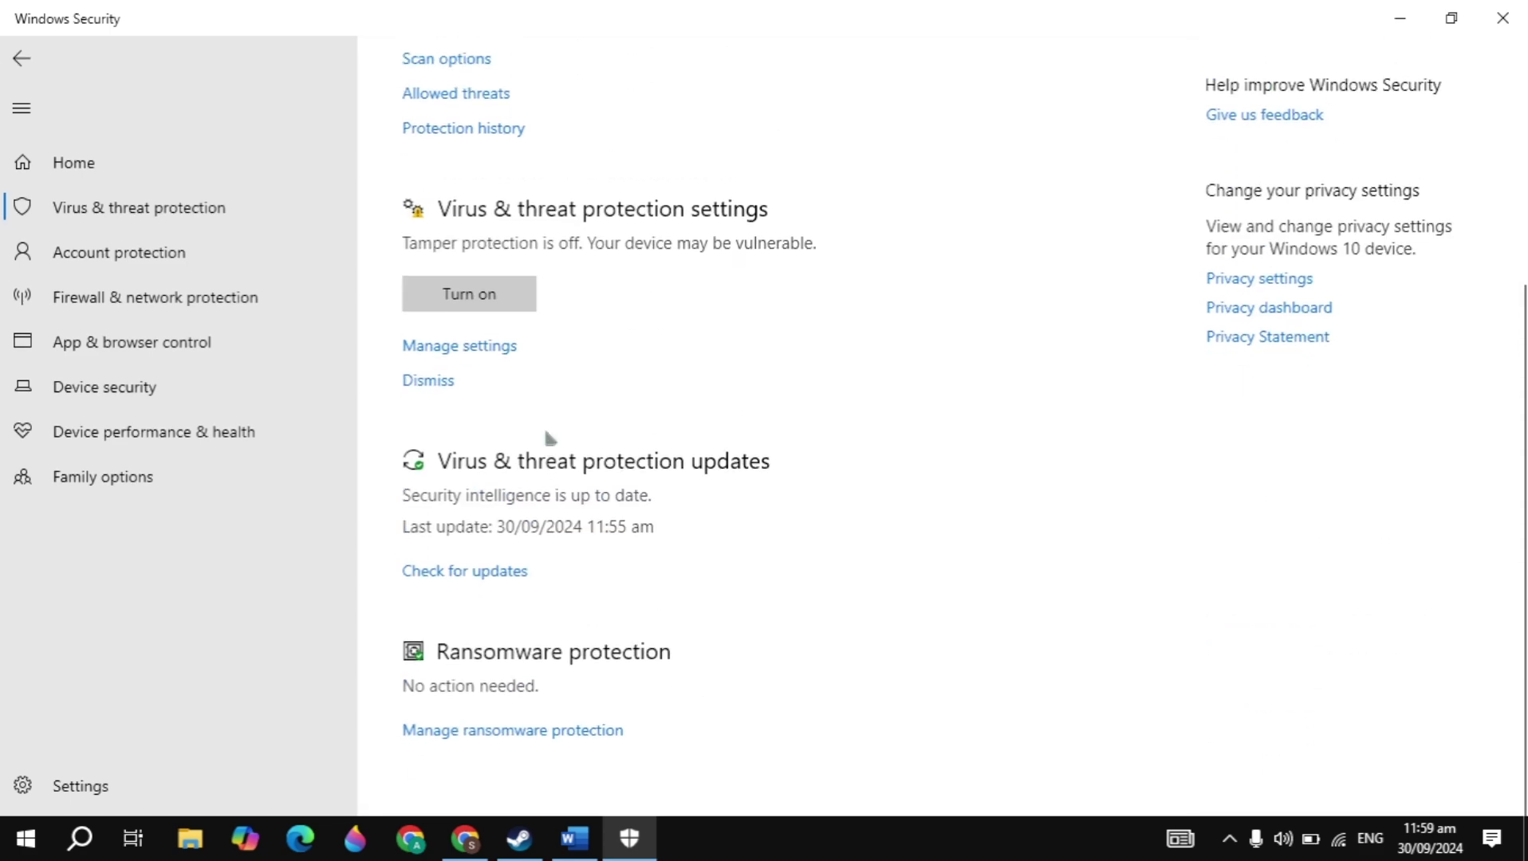
click(469, 750)
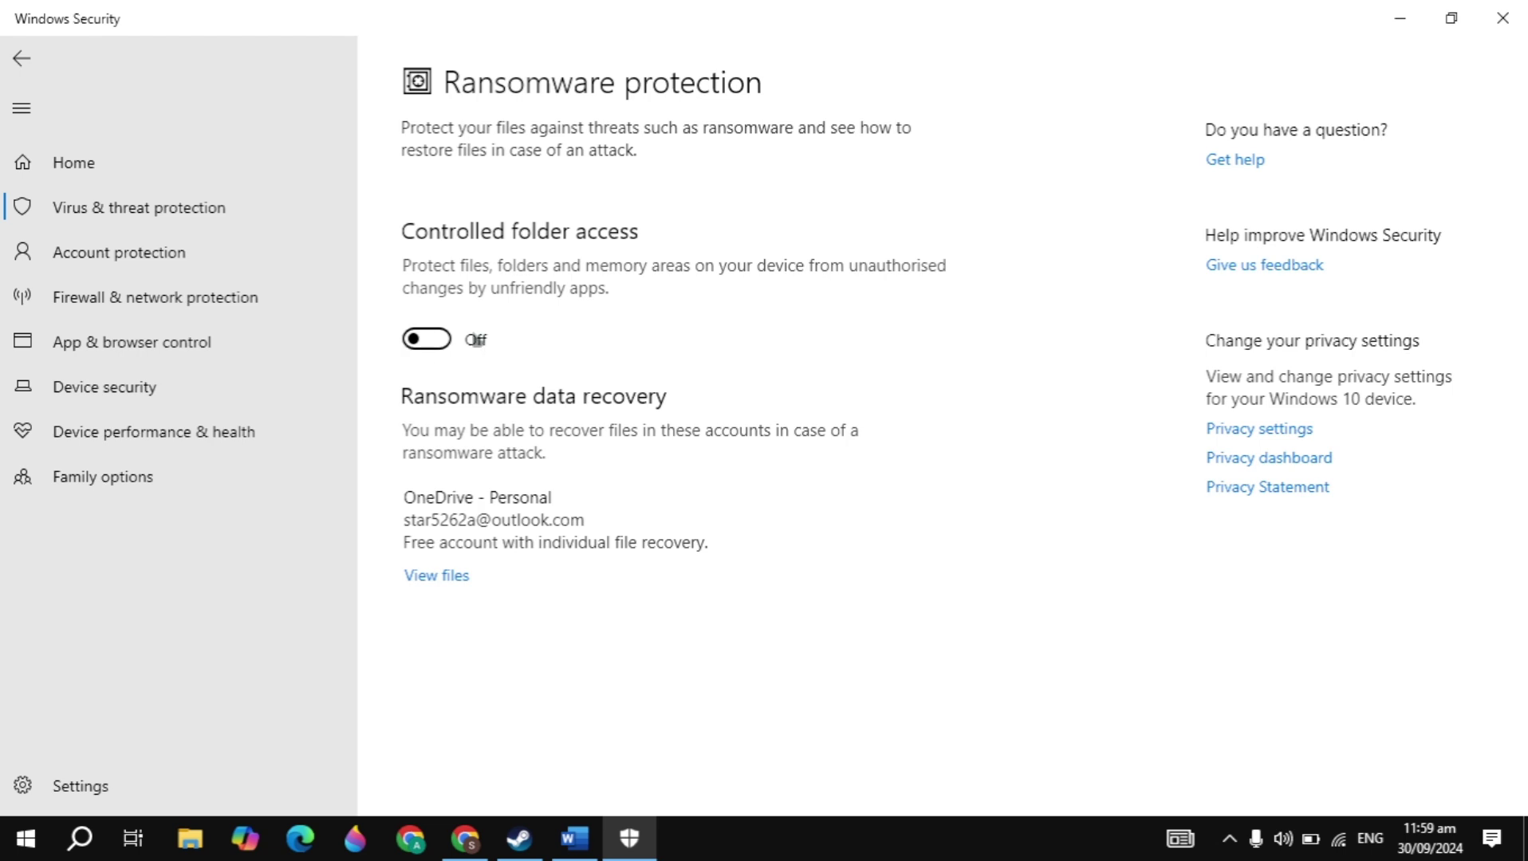
click(7, 67)
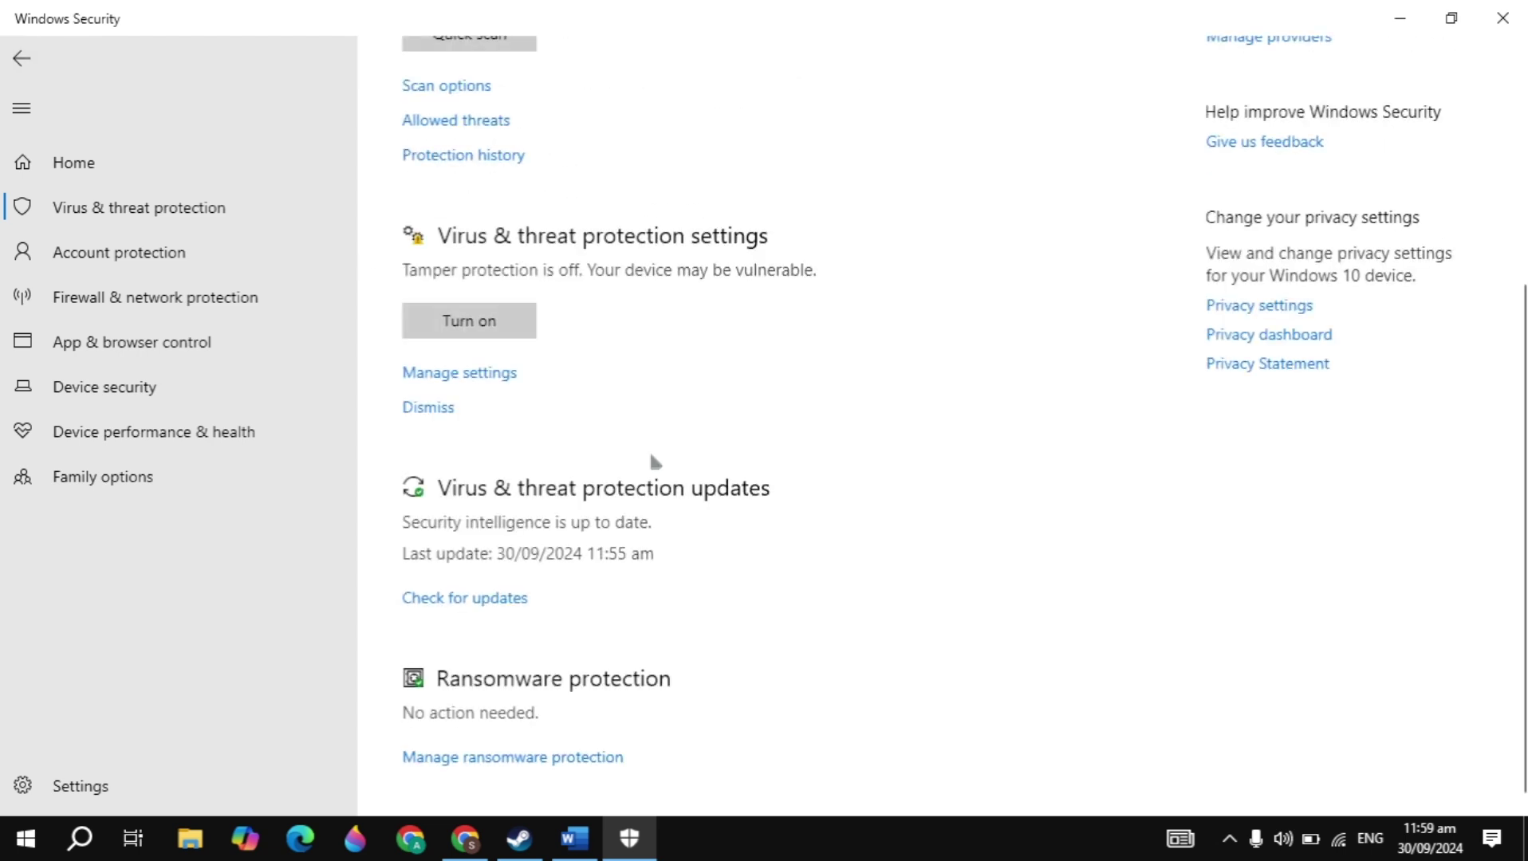
- Confirm real-time protection is On in Virus & threat protection settings, then close Windows Security
click(518, 837)
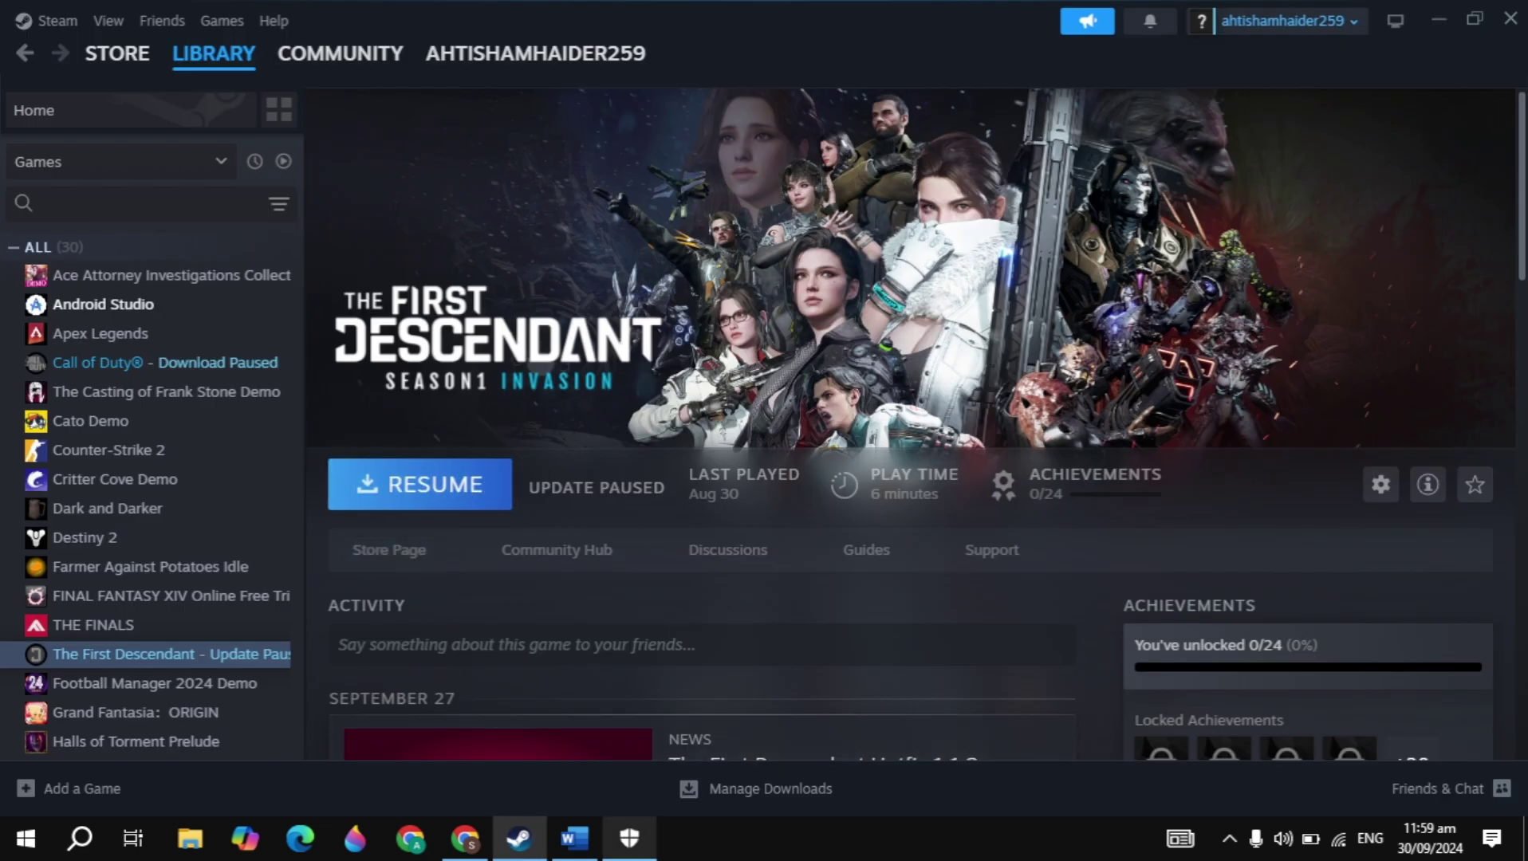
click(629, 837)
scroll(509, 581, up, 5)
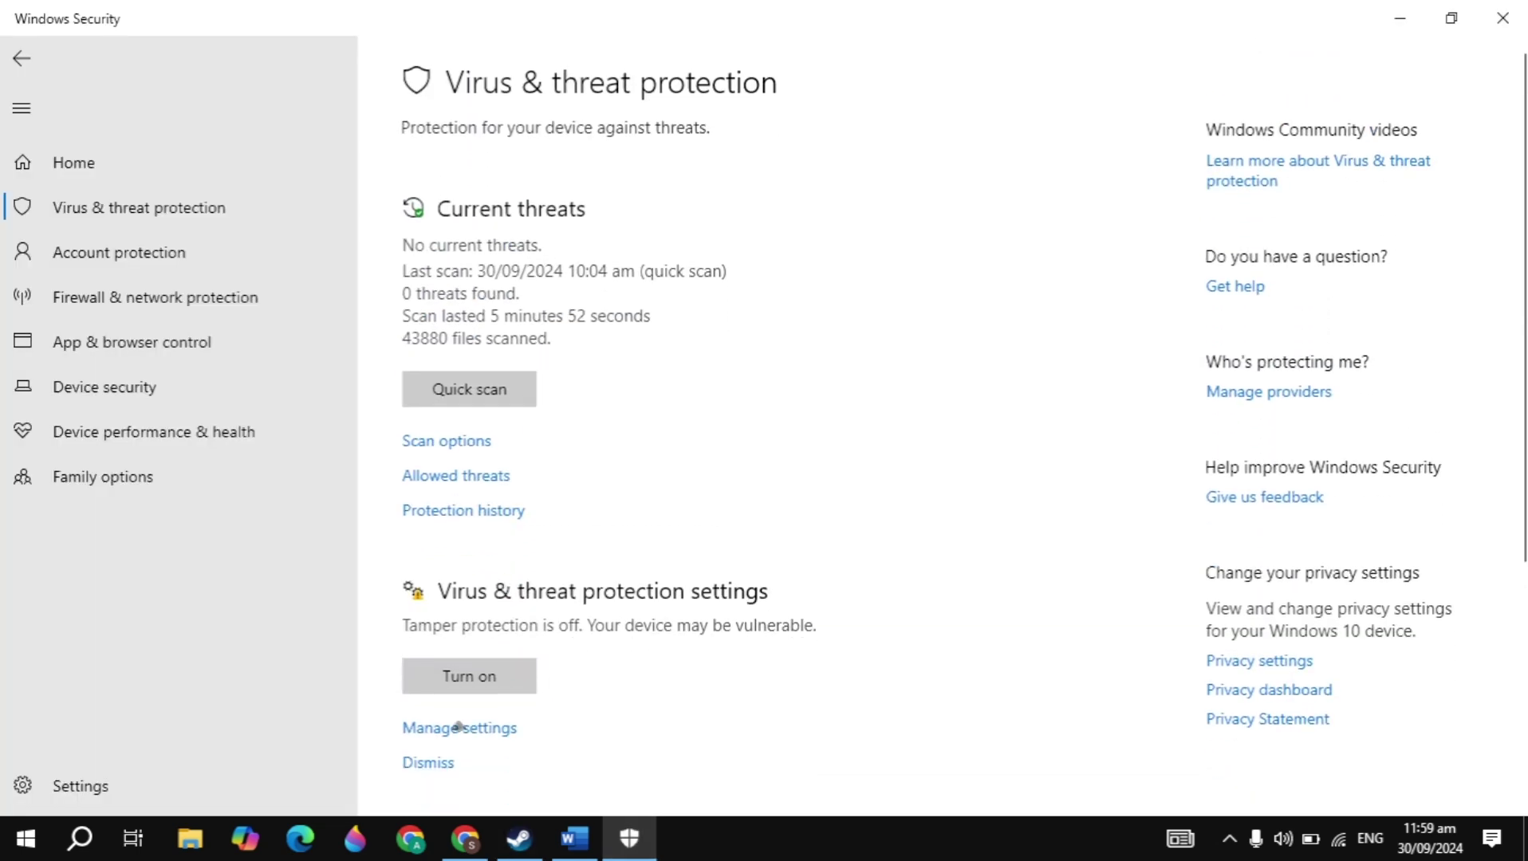
click(460, 728)
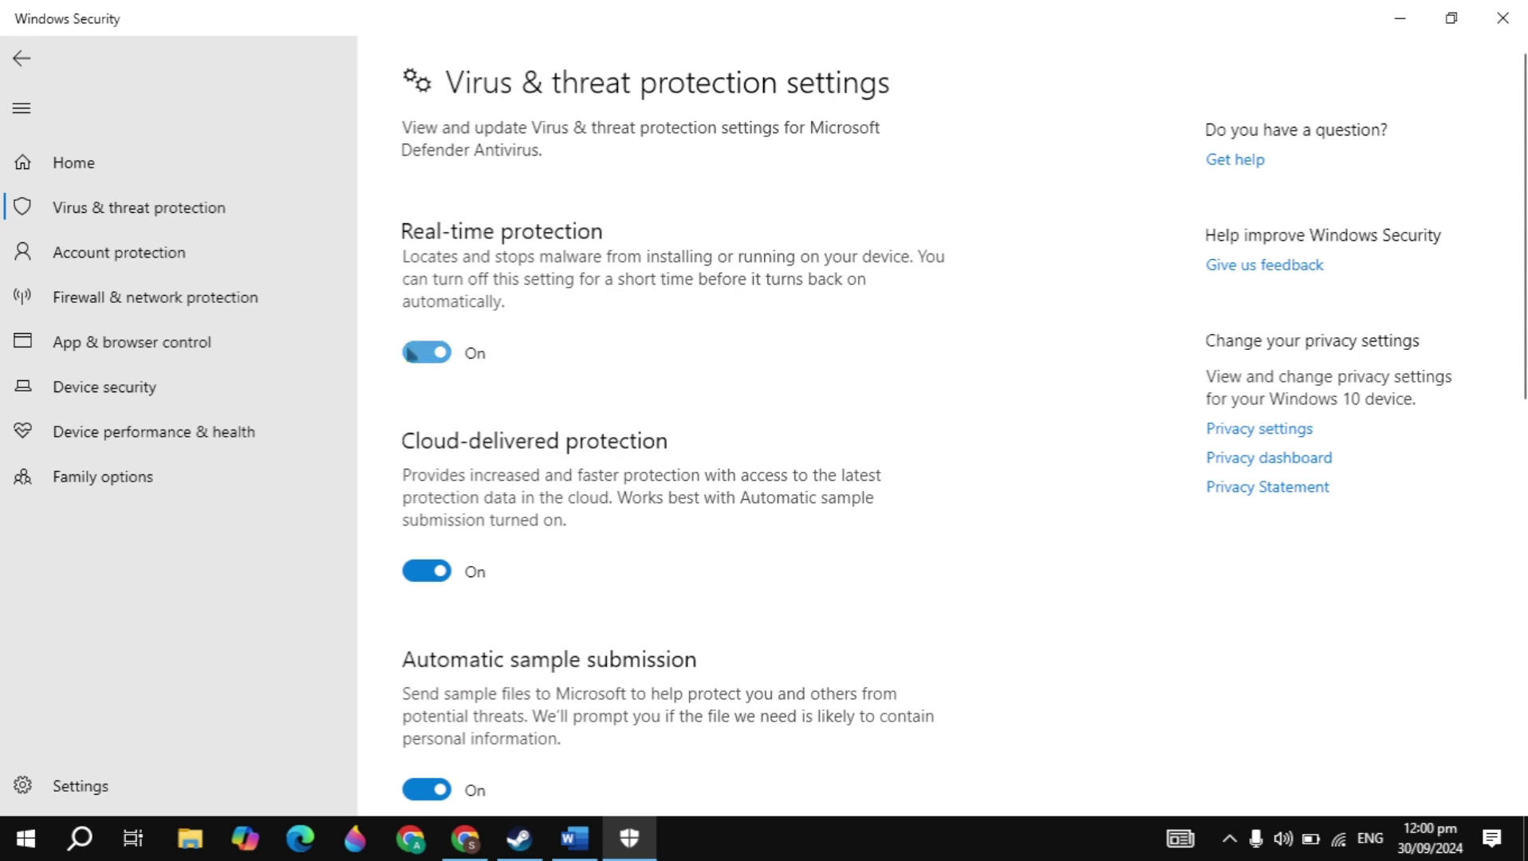
click(1497, 14)
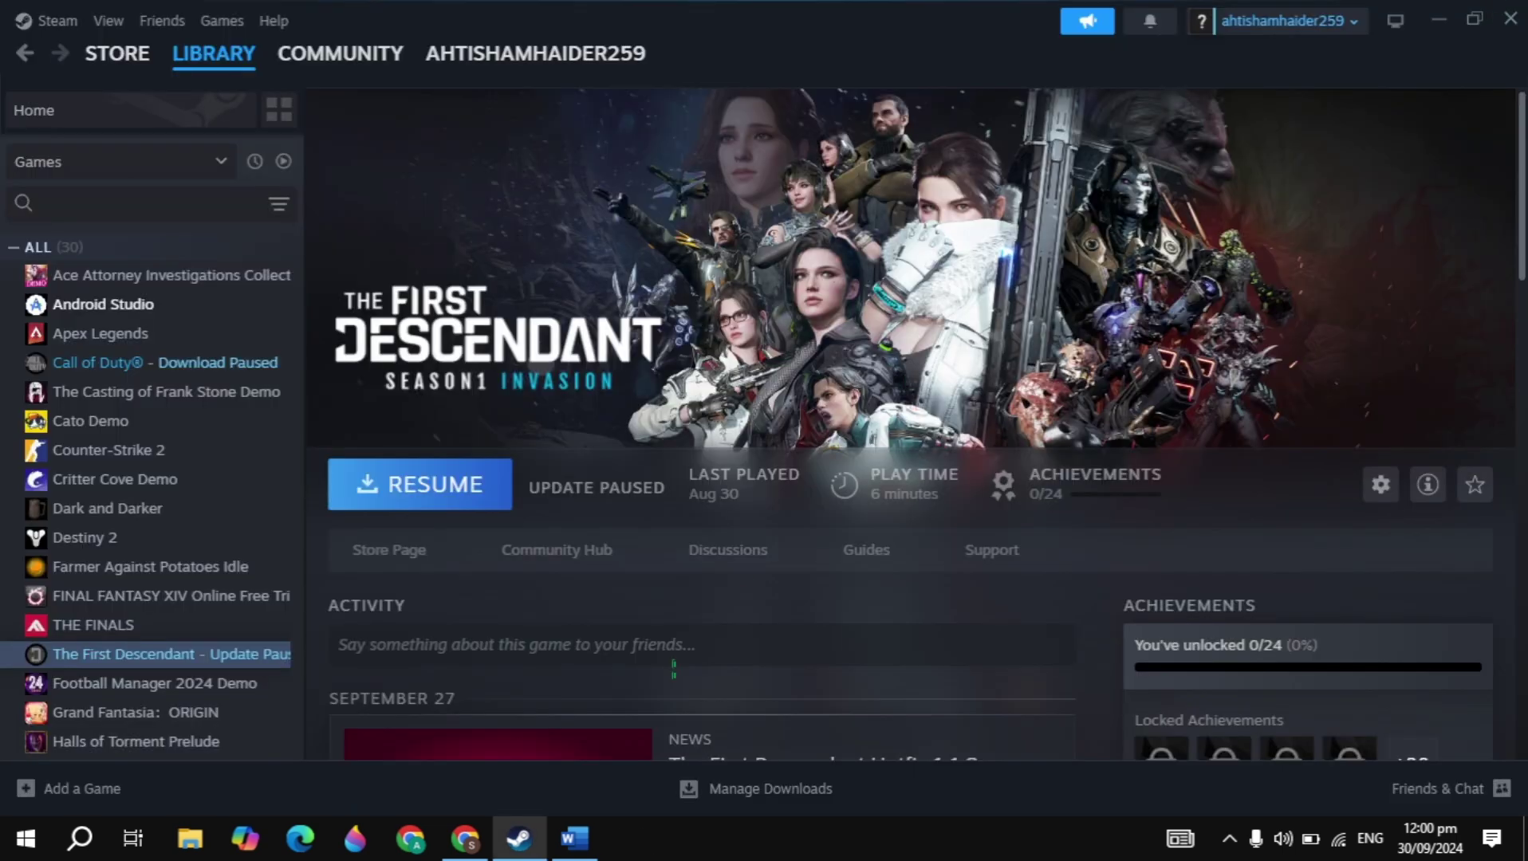
- Return to Word, scroll to the Update Windows section, and start a Windows search
key(alt+Tab)
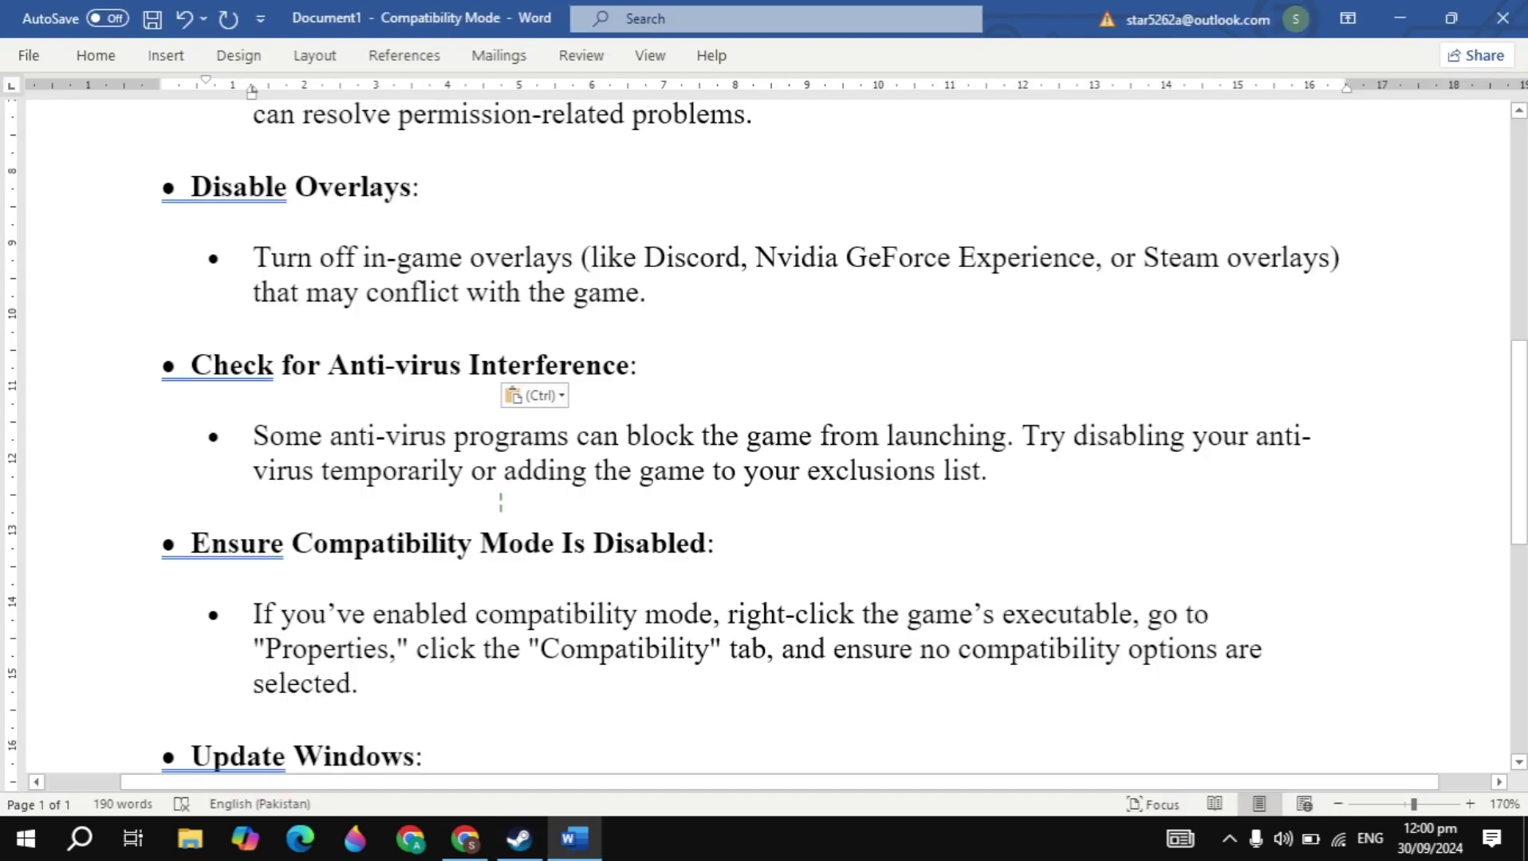
scroll(501, 502, down, 3)
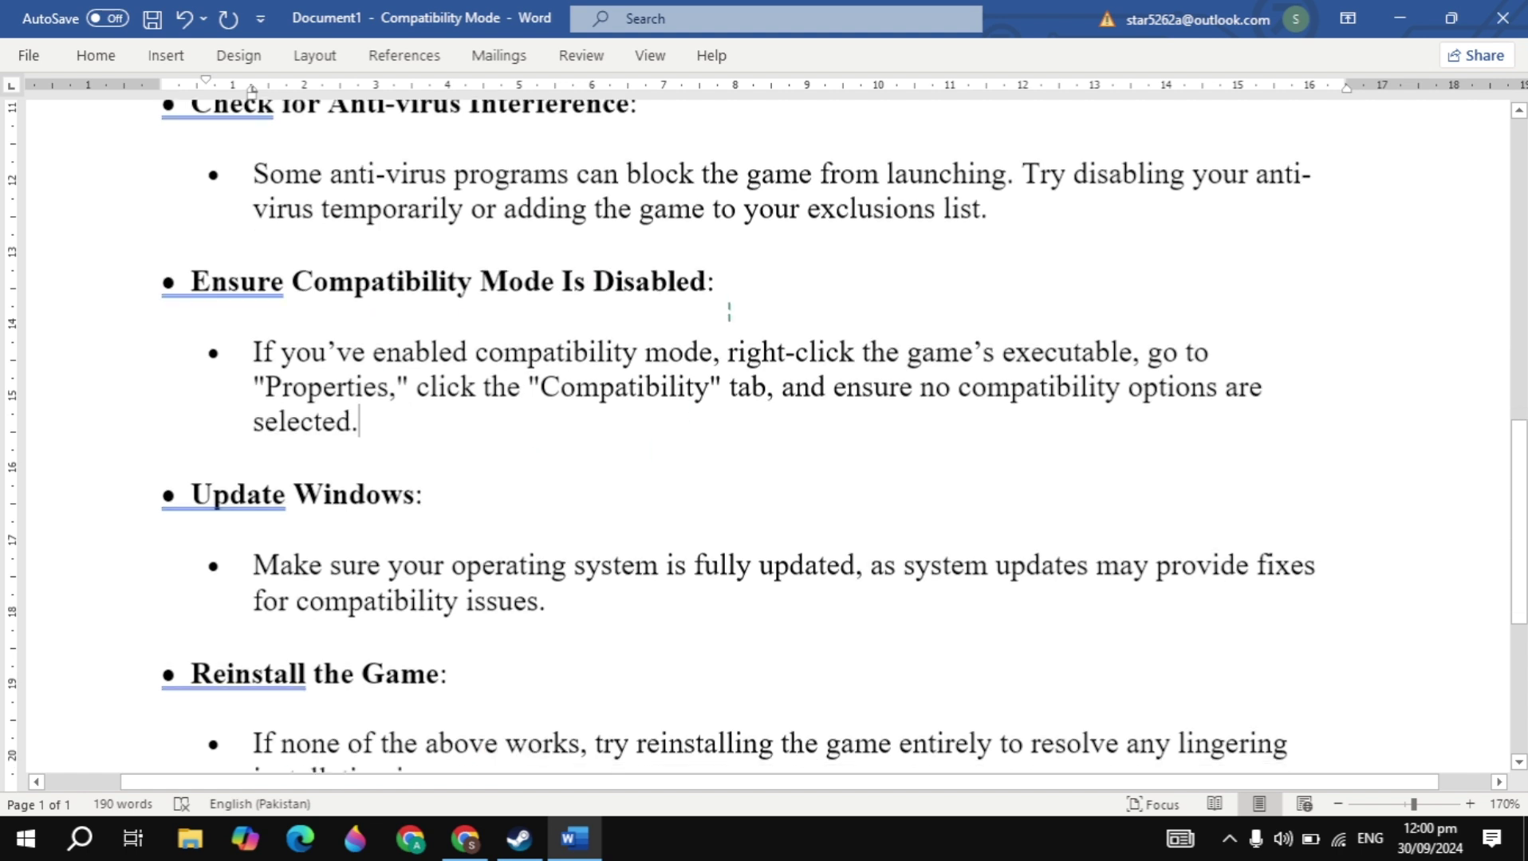
scroll(728, 311, down, 3)
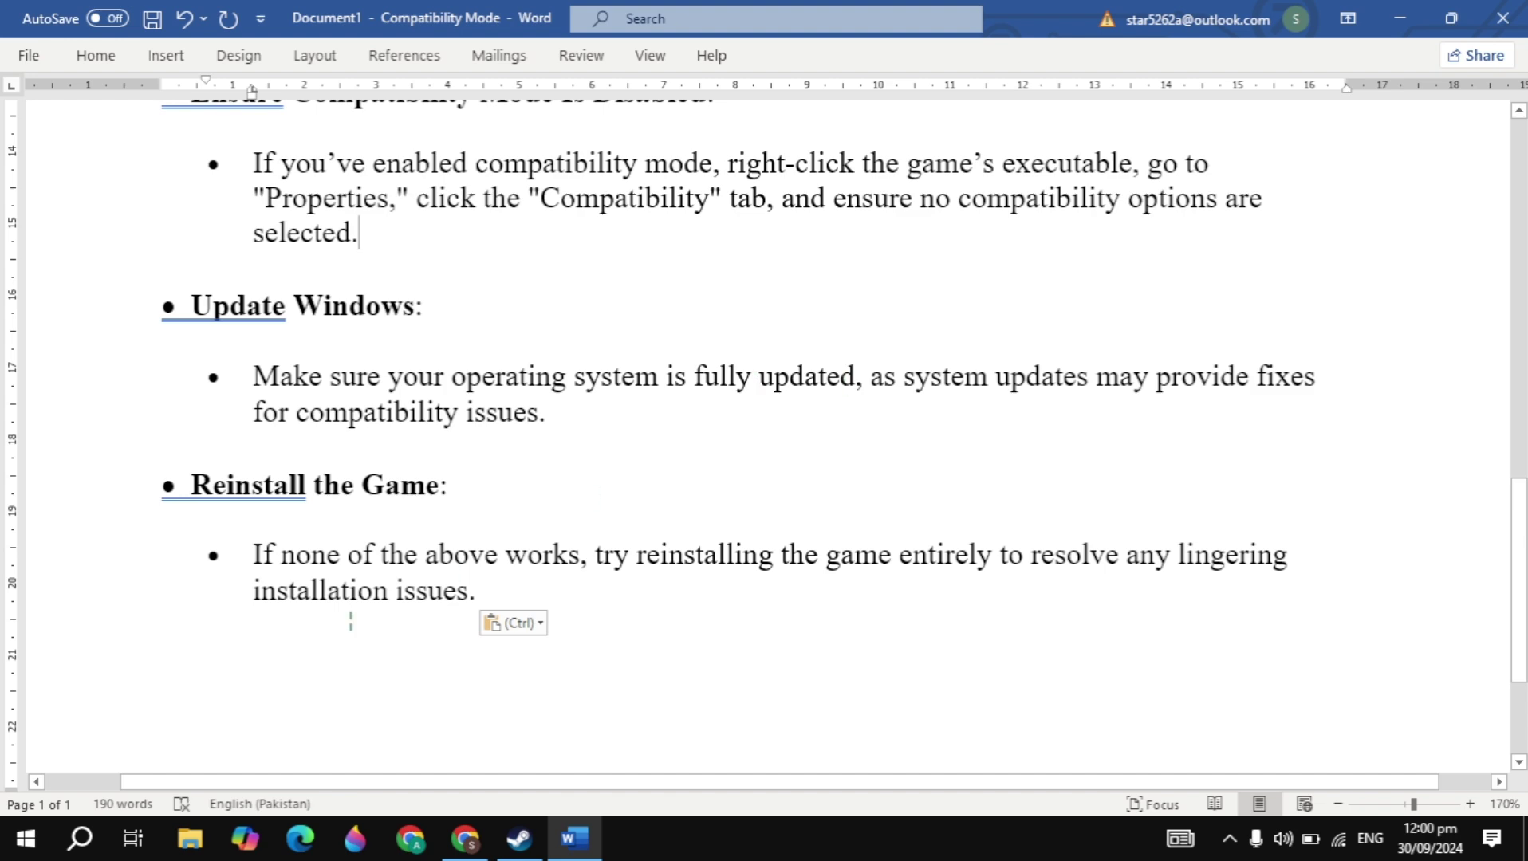
click(80, 838)
- Search 'update' and open Windows Update's Check for updates page
text(up)
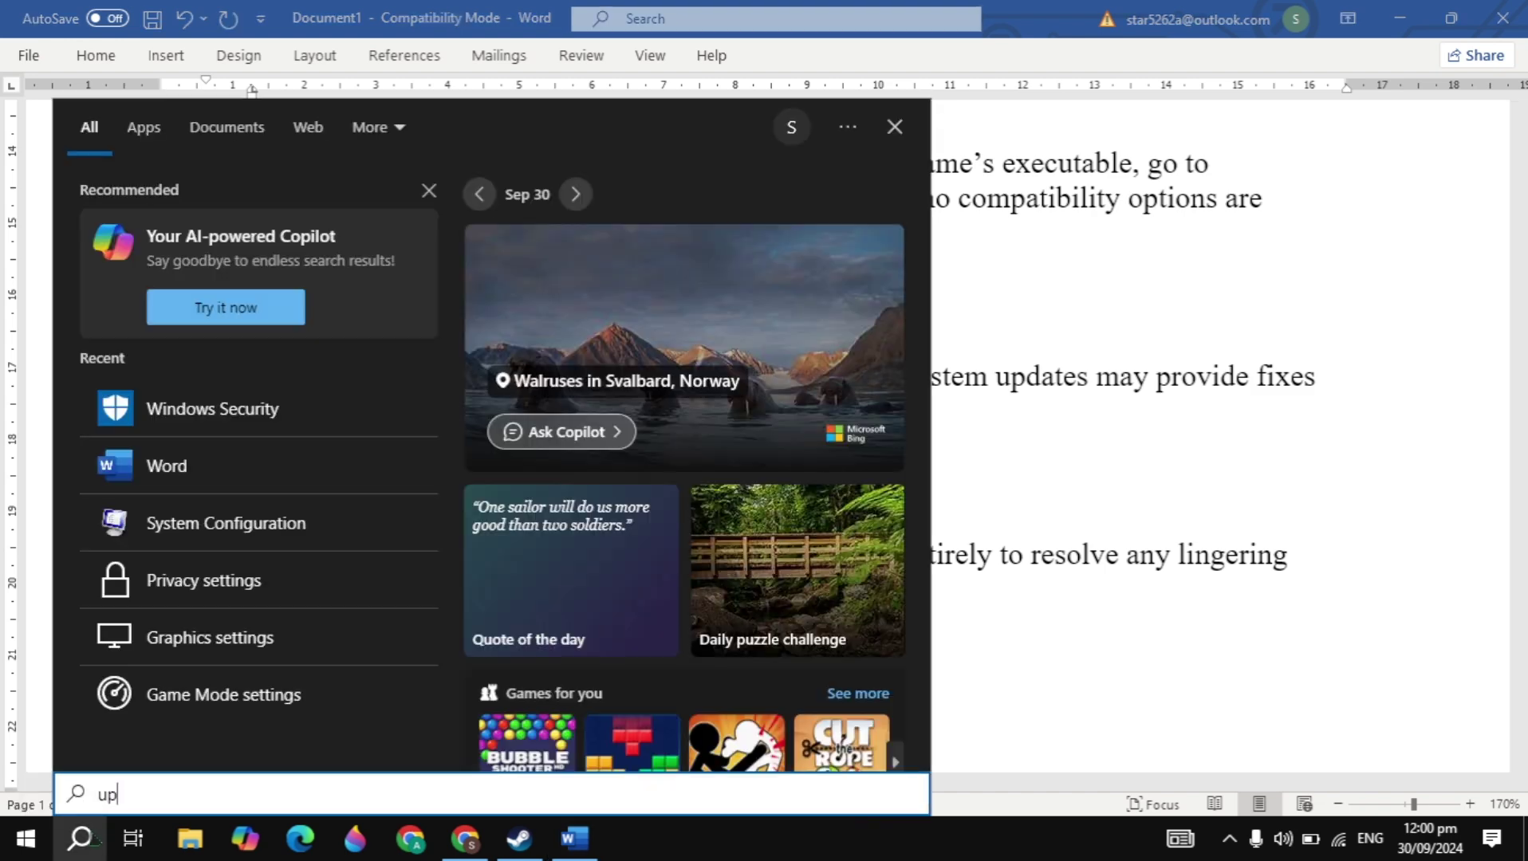
text(date)
key(Return)
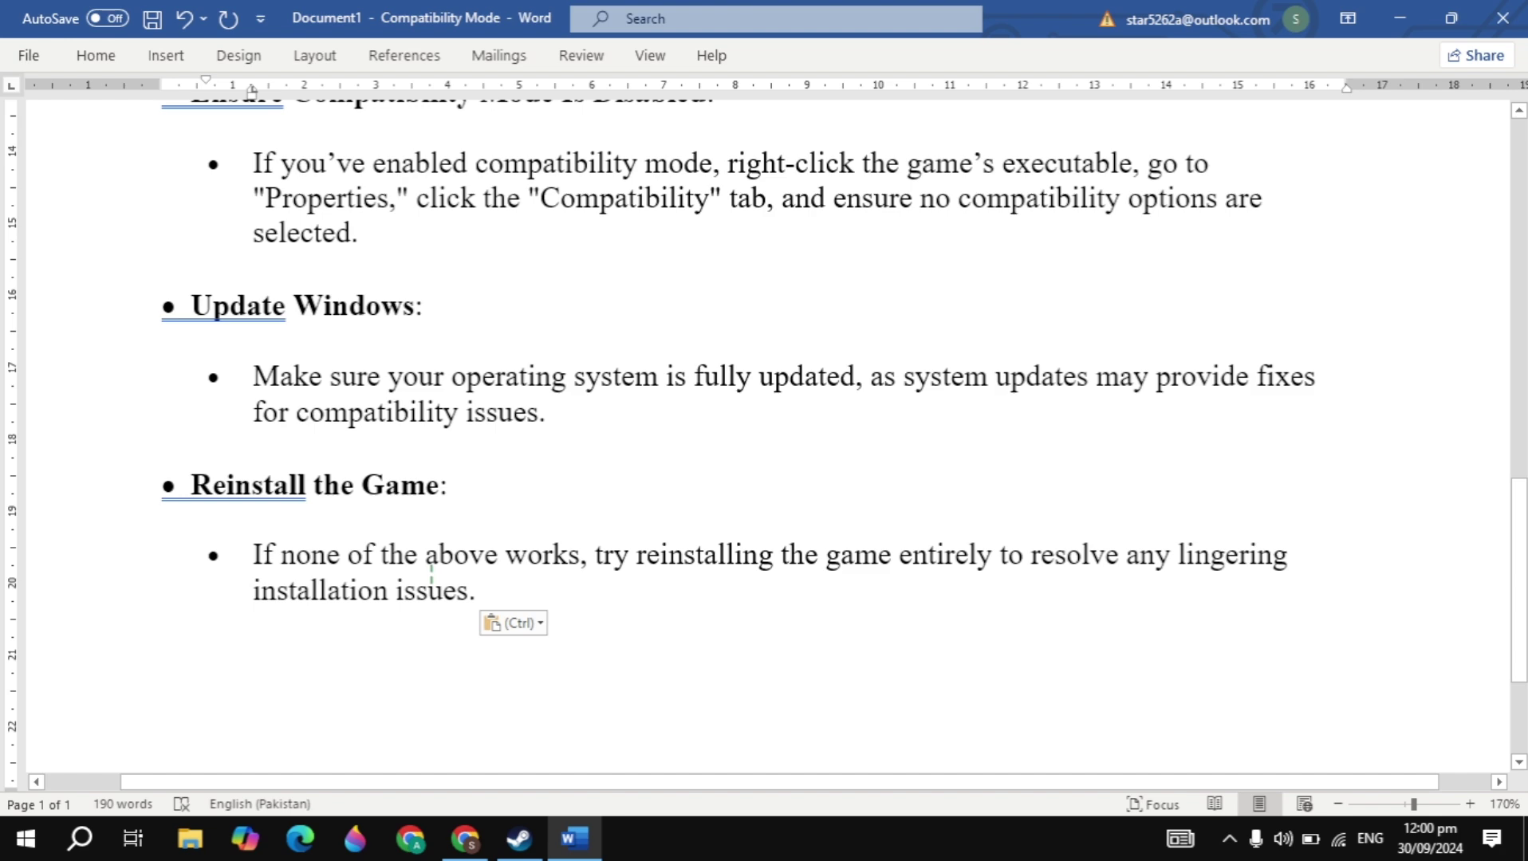
scroll(431, 568, up, 10)
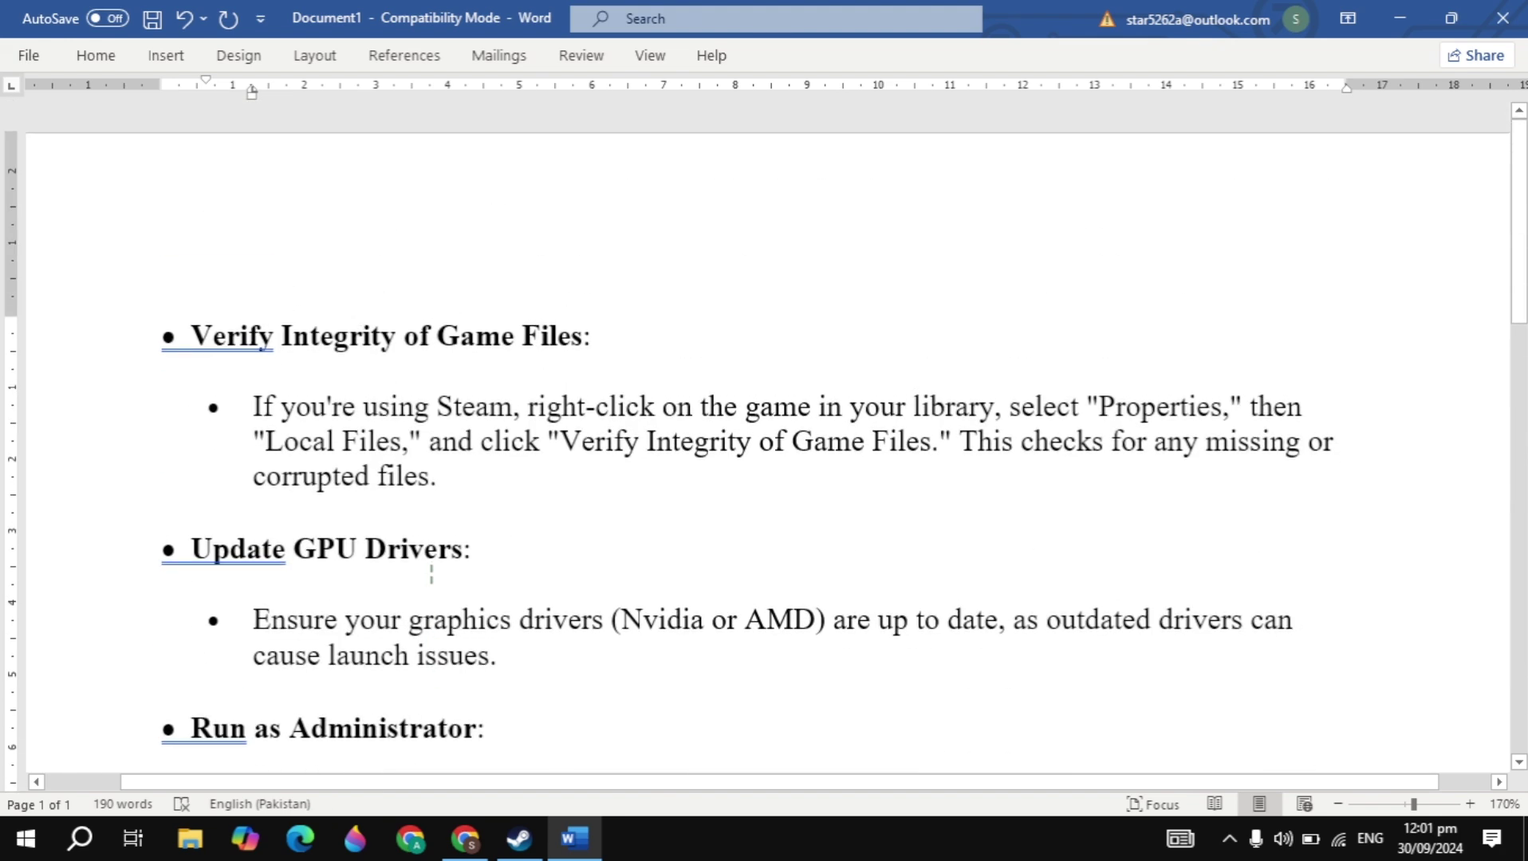